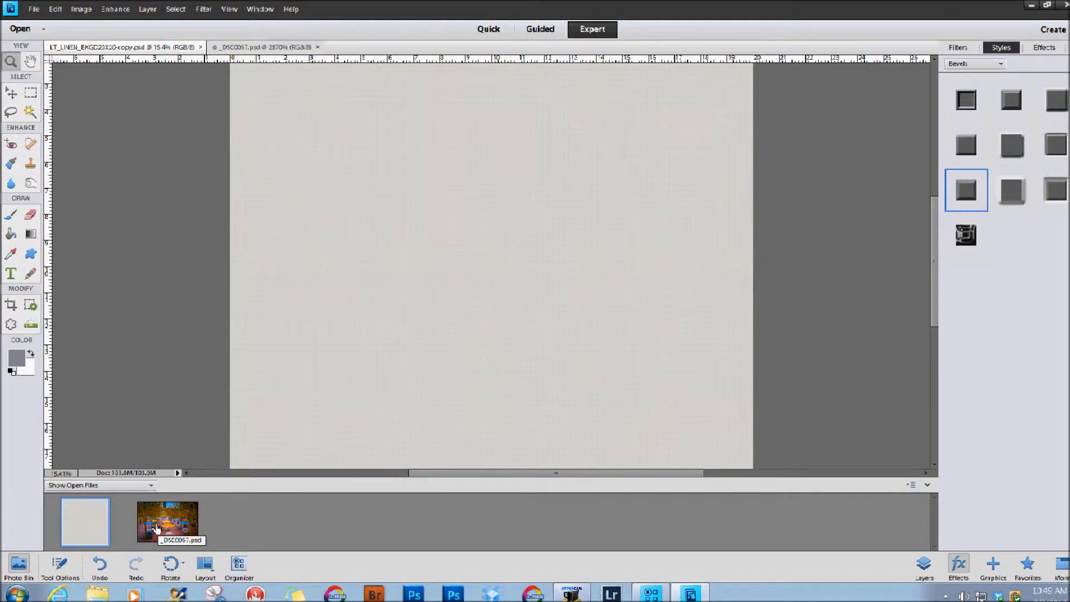
- Place the umbrella plaza photo on the linen background and crop the canvas to a roughly even border around it
drag(152, 521, 473, 226)
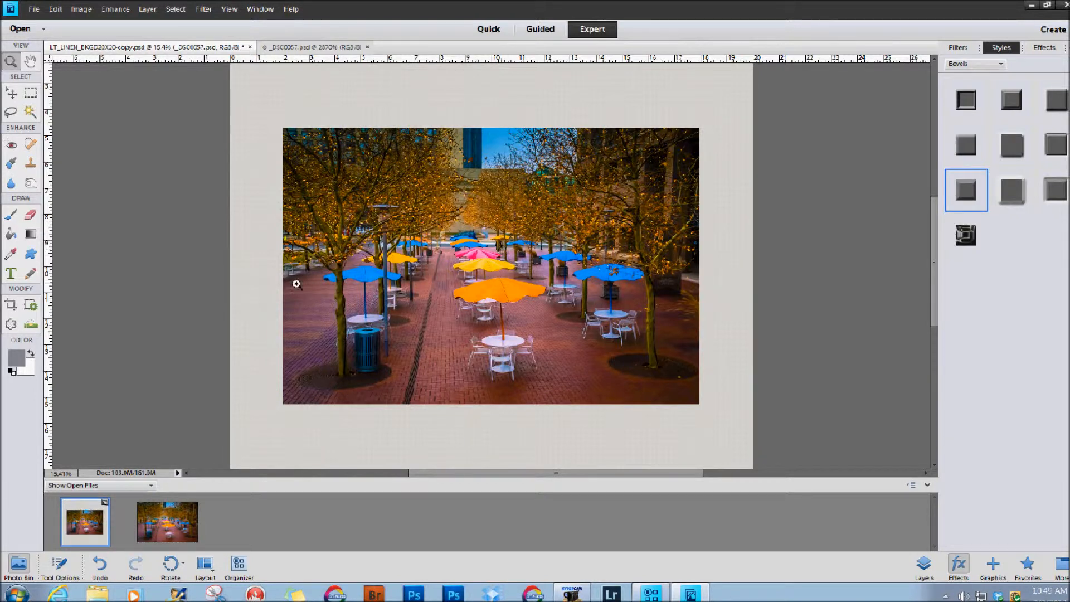
click(11, 305)
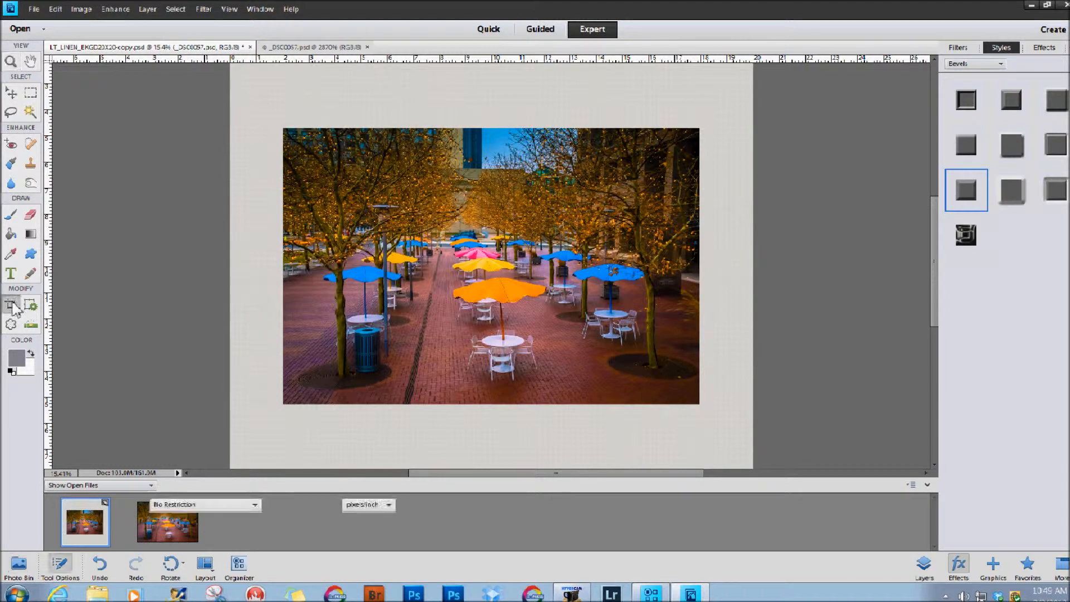
drag(238, 93, 743, 449)
click(704, 454)
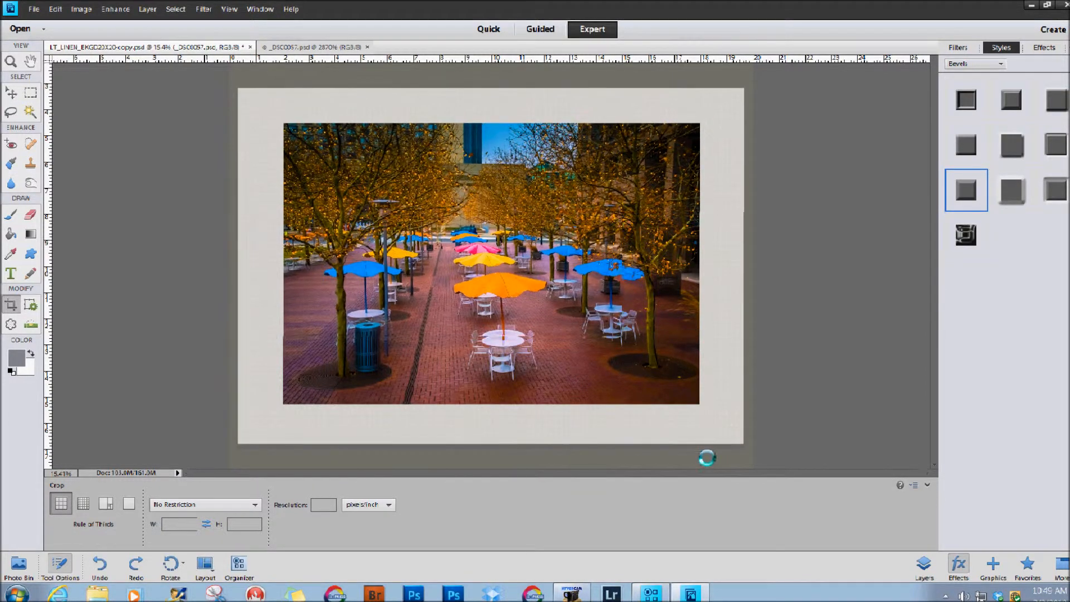
click(10, 63)
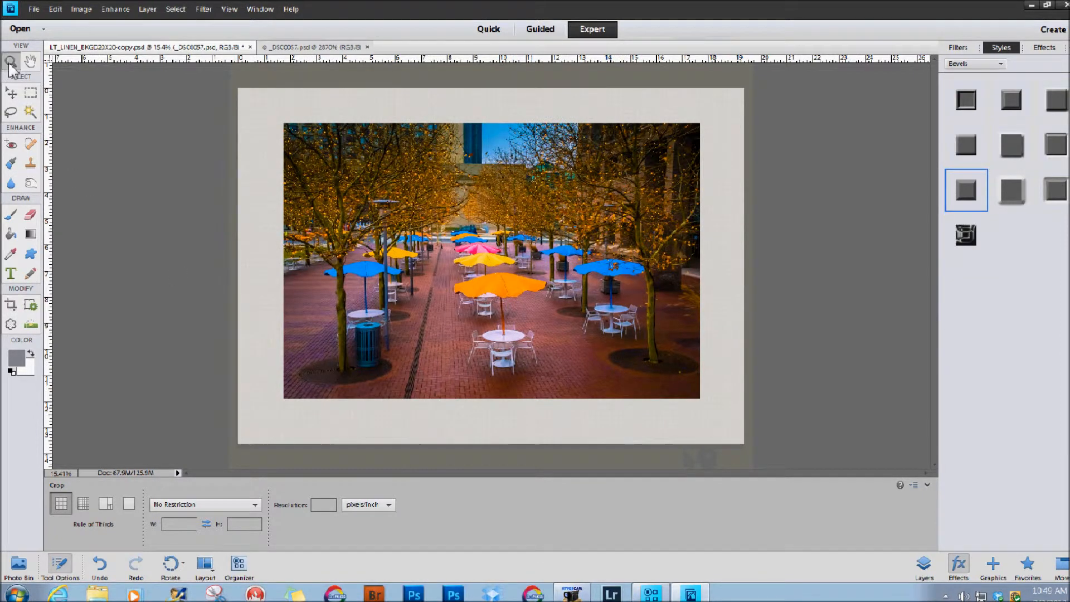
click(294, 503)
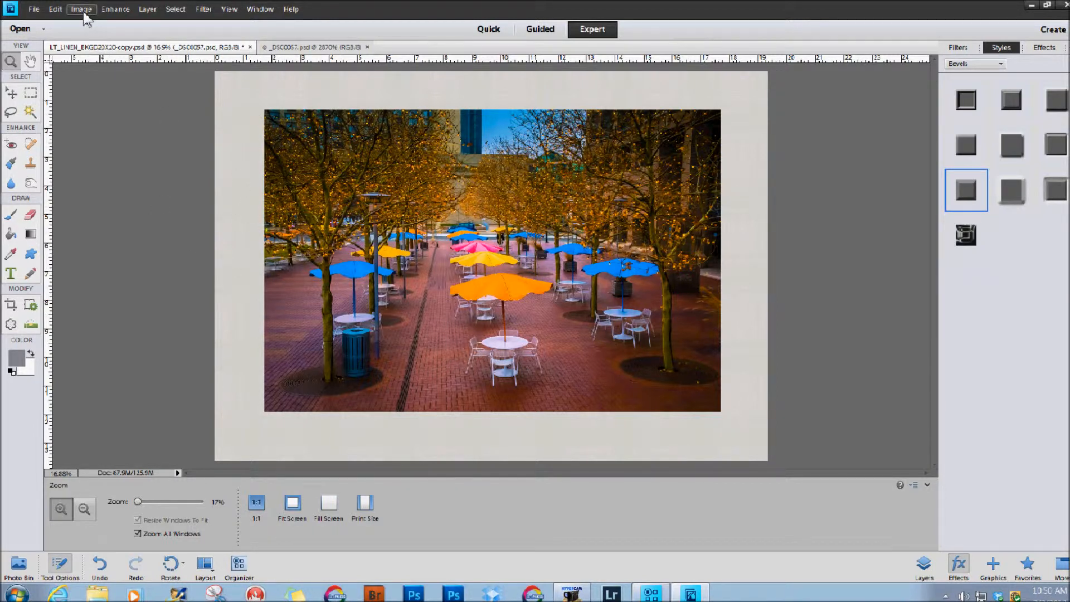
- Add a 10 px near-white stroke (#fcfcfd) inside the edge of the photo layer
click(57, 10)
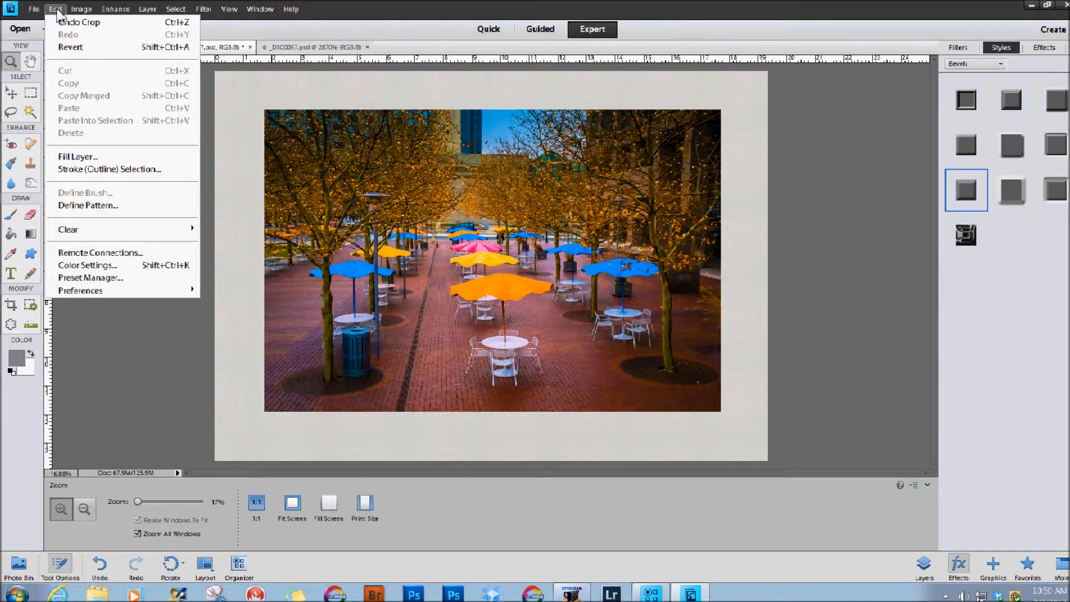
click(103, 169)
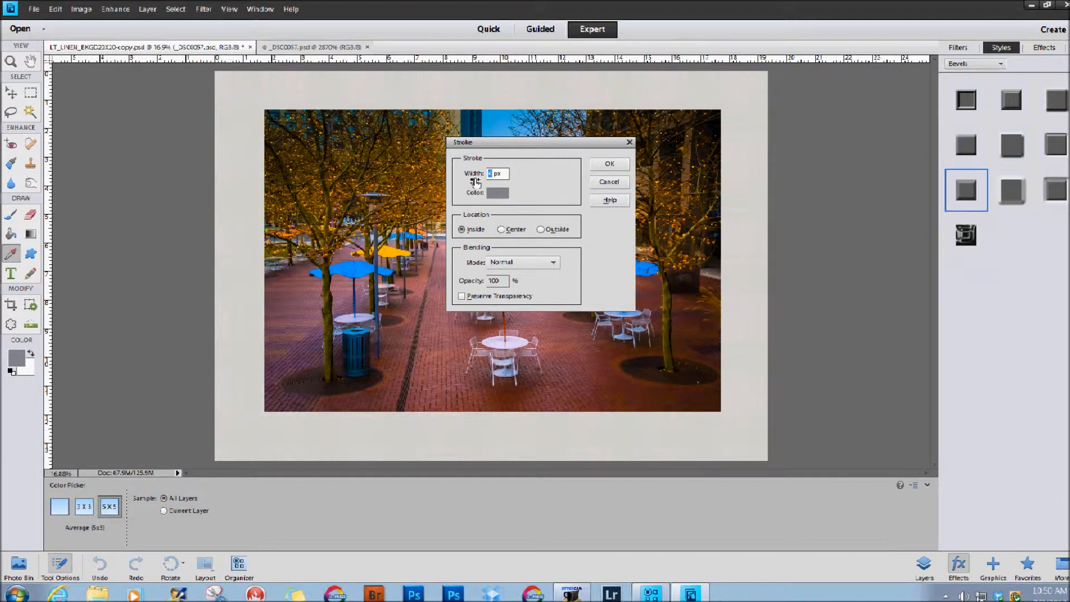
text(10)
click(497, 193)
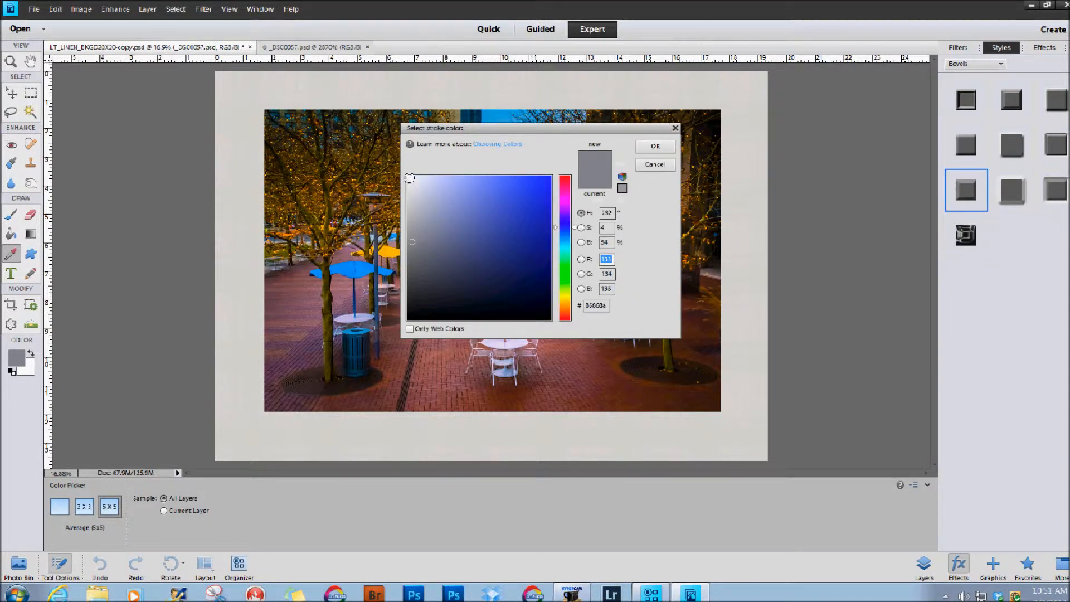
click(409, 178)
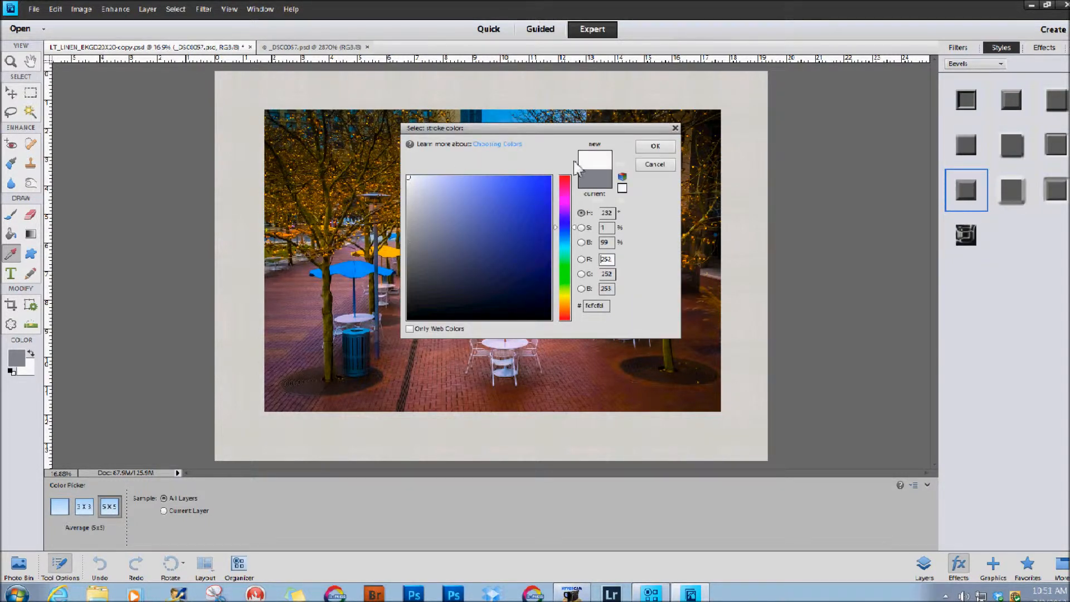
click(655, 147)
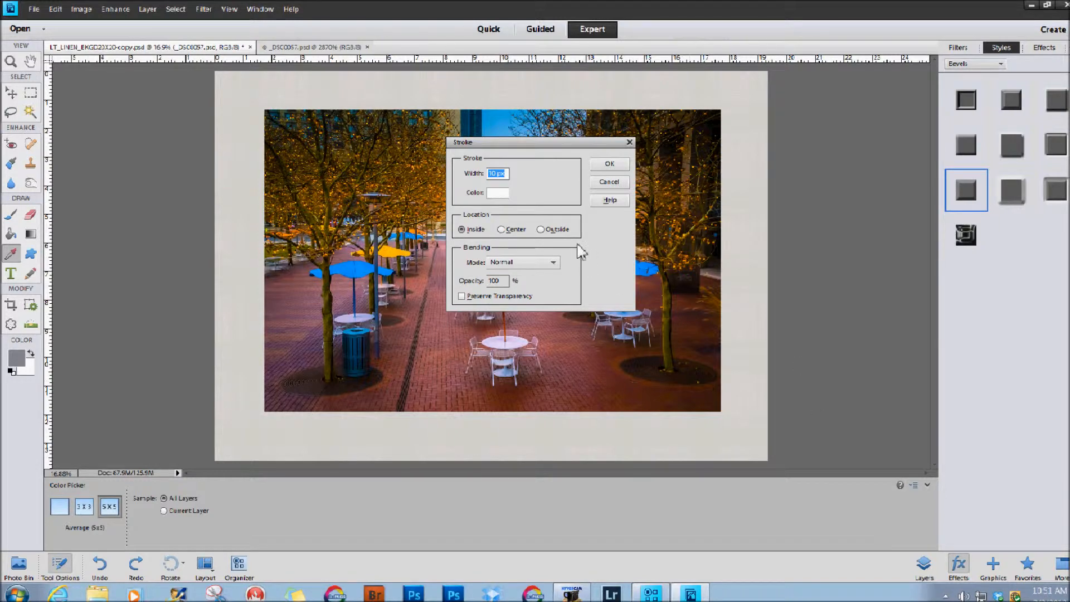
click(603, 164)
key(z)
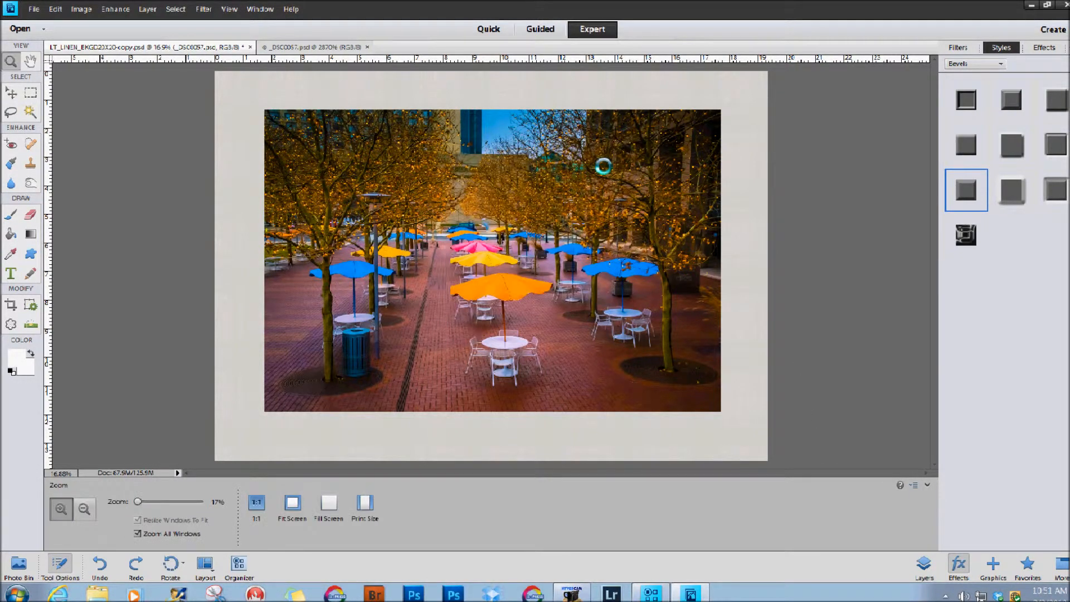
- Add a second 10 px stroke in grey (#a1a2a8) outside the edge of the photo layer
click(273, 111)
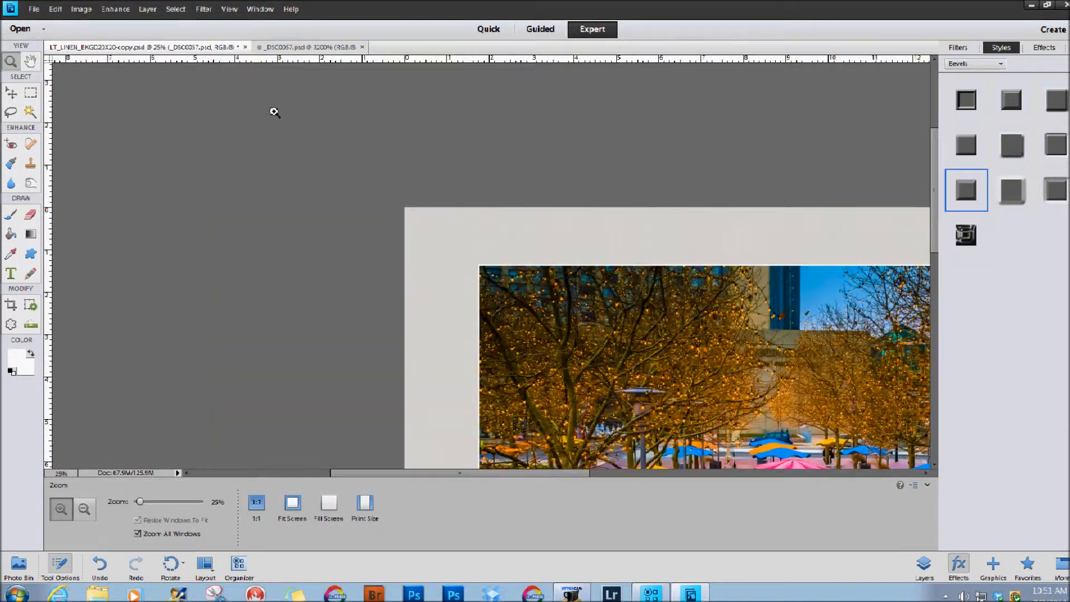
click(505, 278)
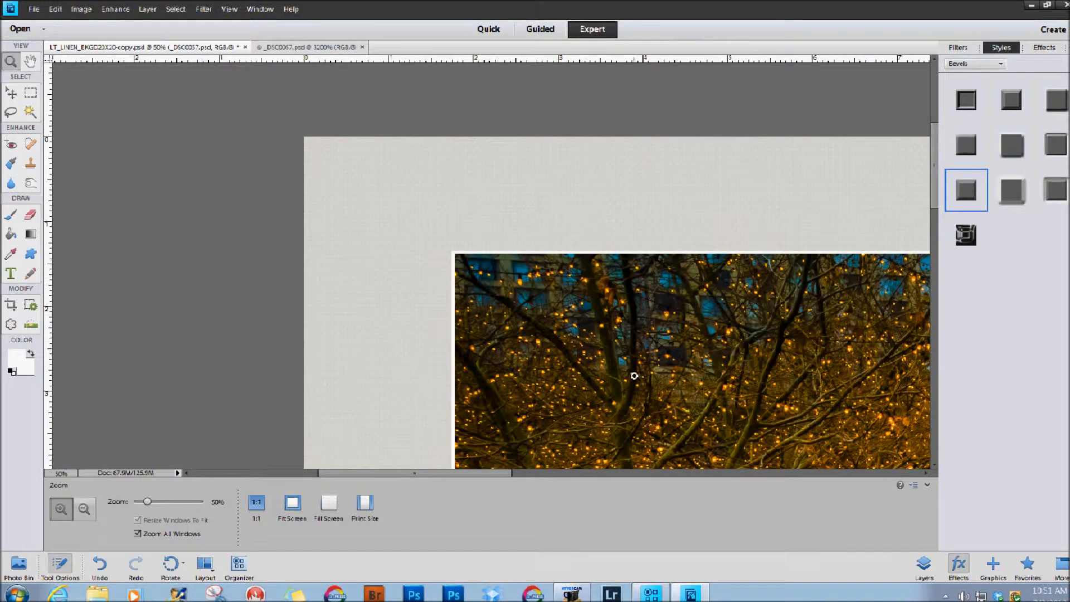
click(473, 270)
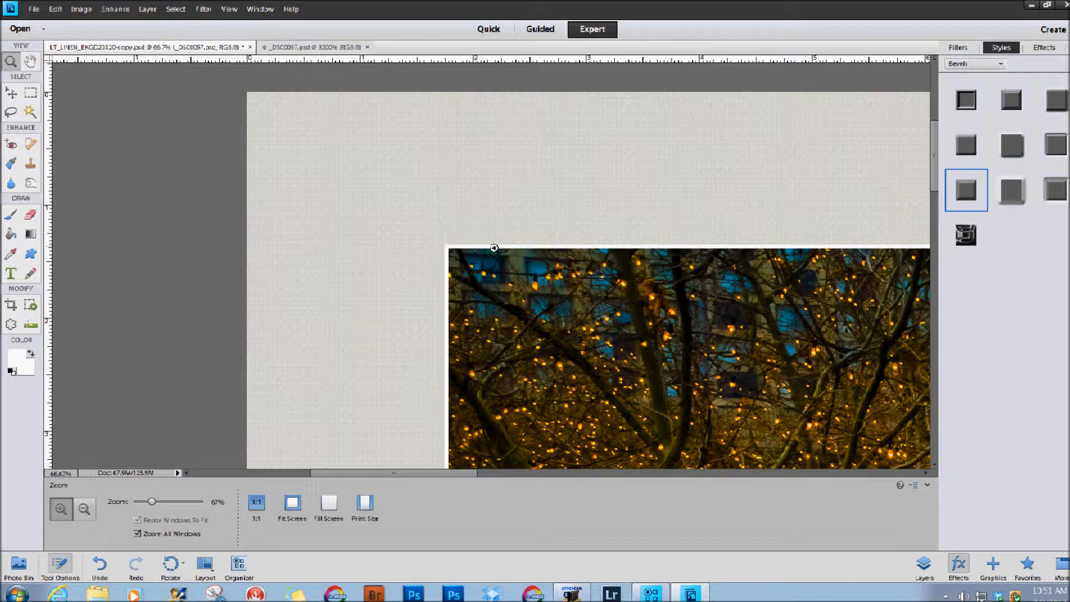
click(923, 566)
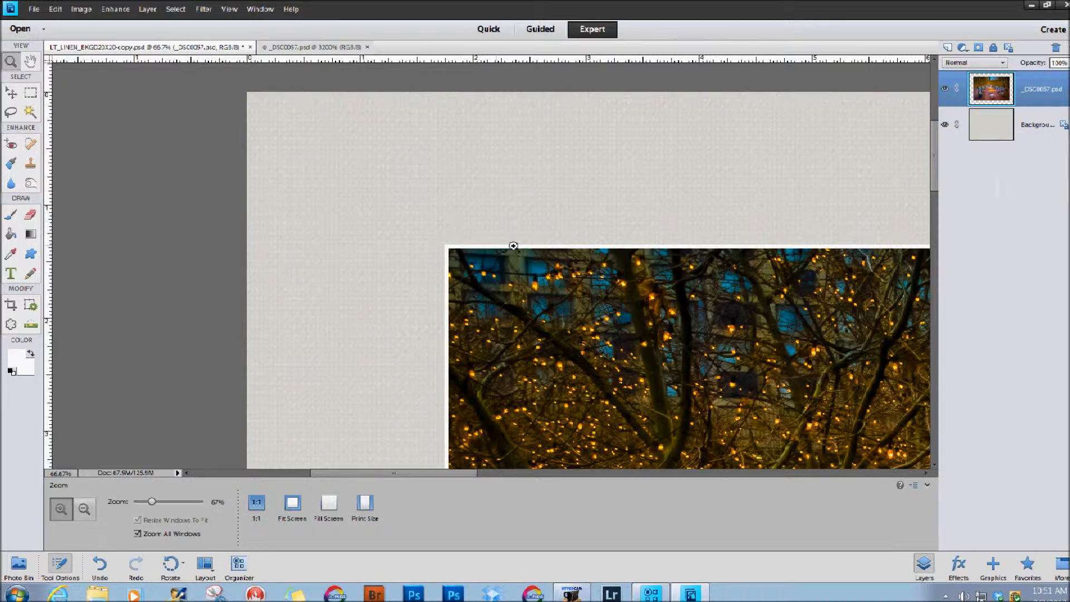
drag(469, 476, 510, 476)
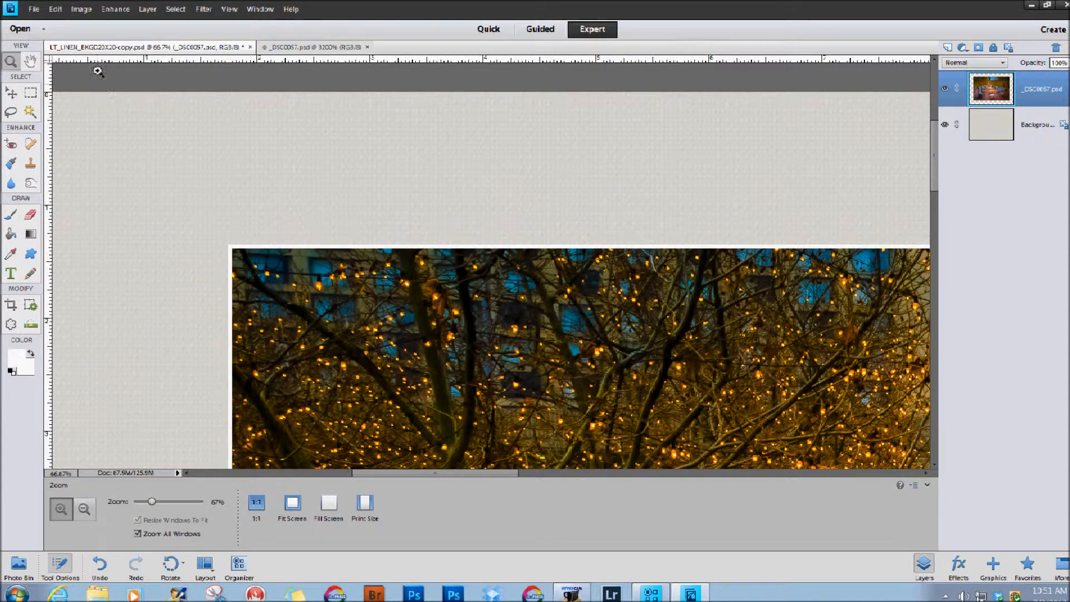
click(55, 10)
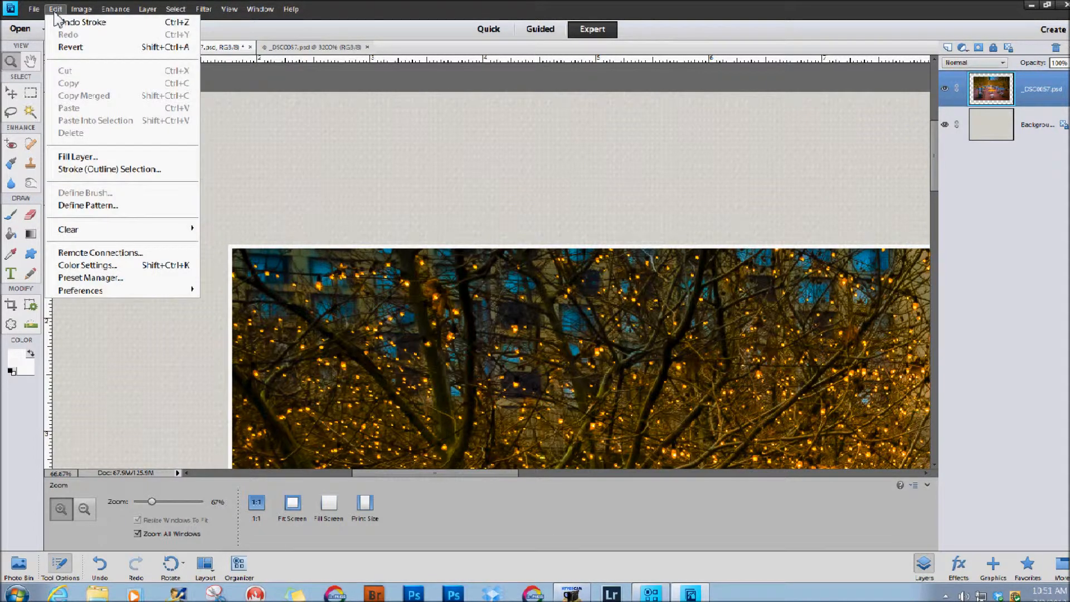
click(84, 169)
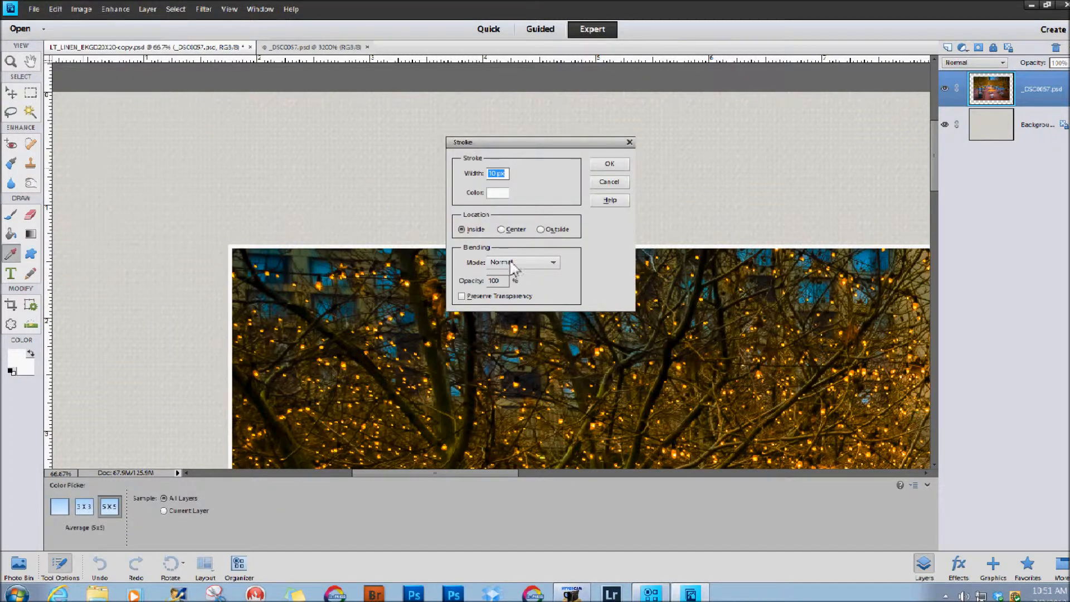
click(497, 193)
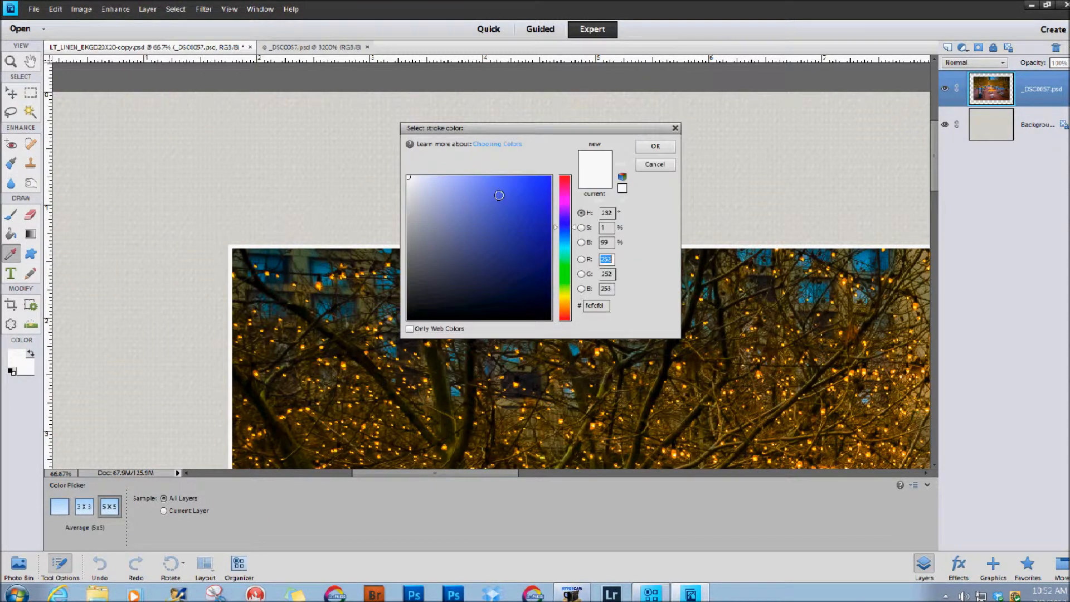
click(413, 225)
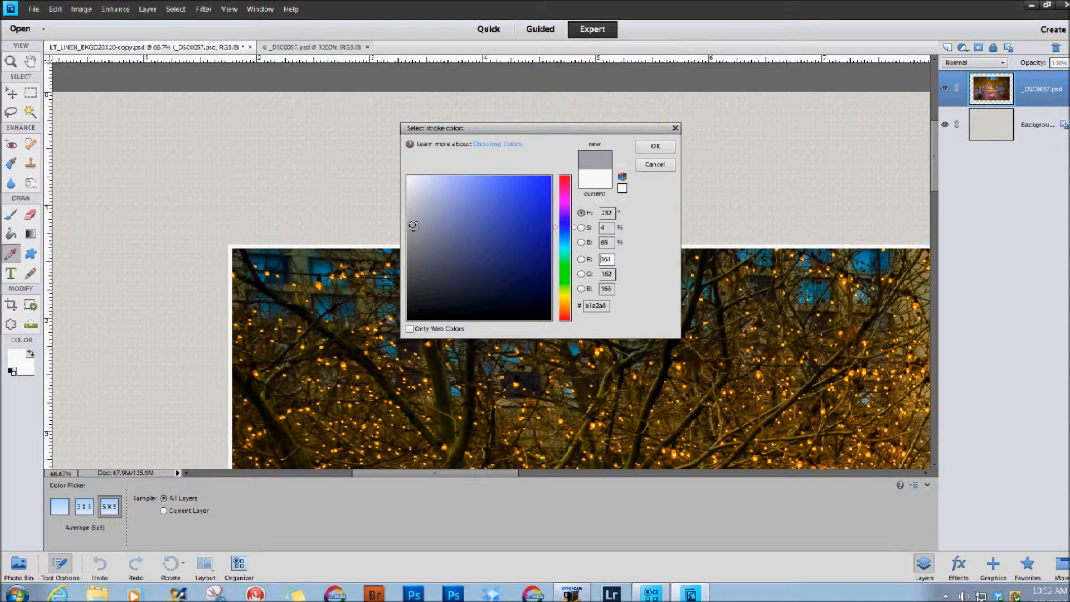
click(655, 147)
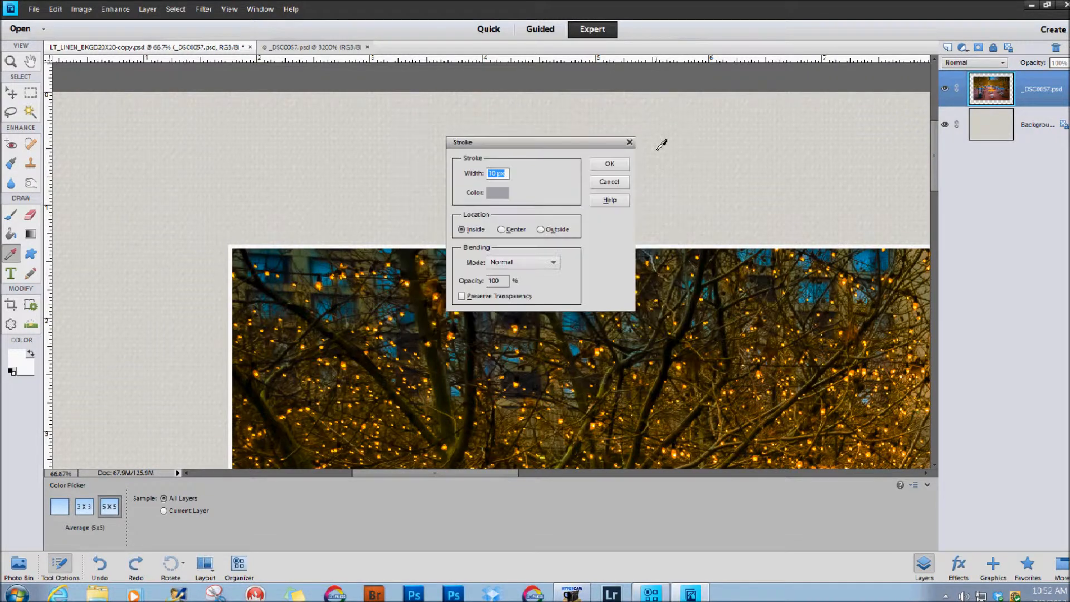
click(540, 229)
click(609, 164)
key(z)
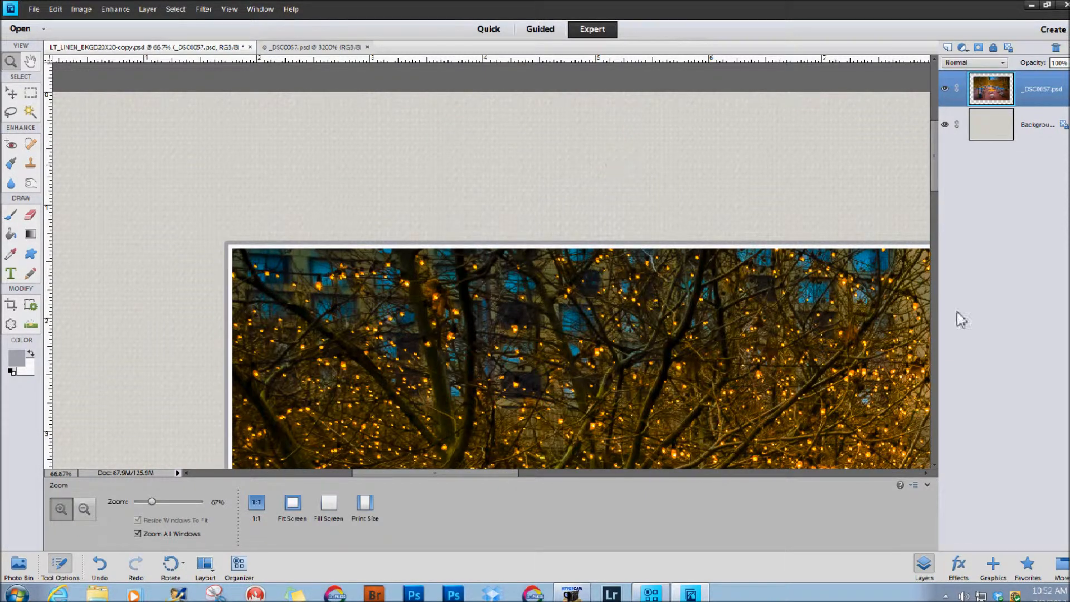
- Examine the corner of the white and grey borders up close and compare it with the whole image in view
click(232, 253)
click(233, 252)
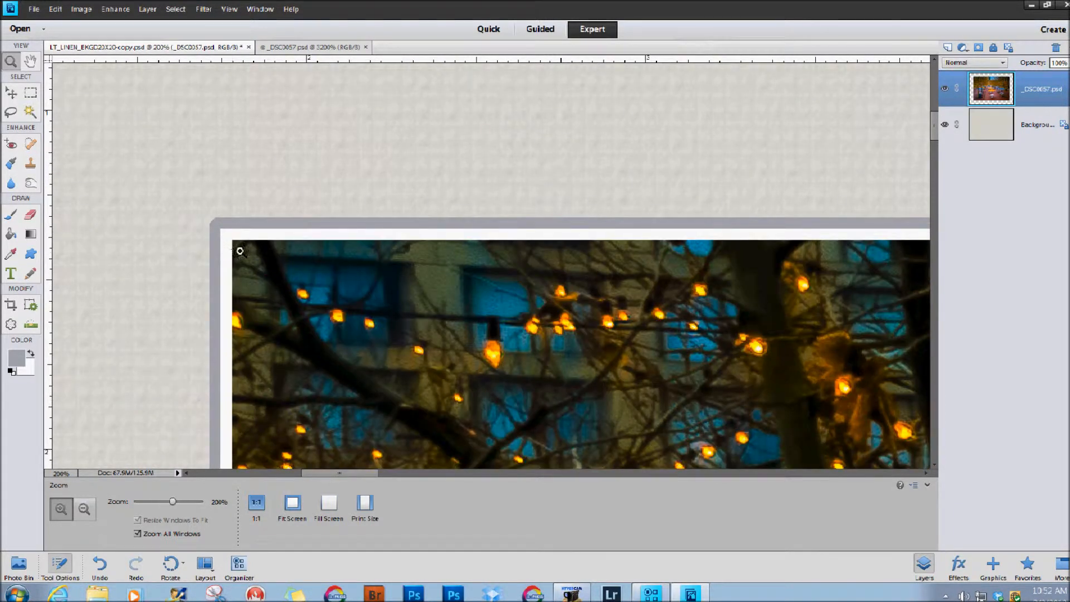
click(214, 226)
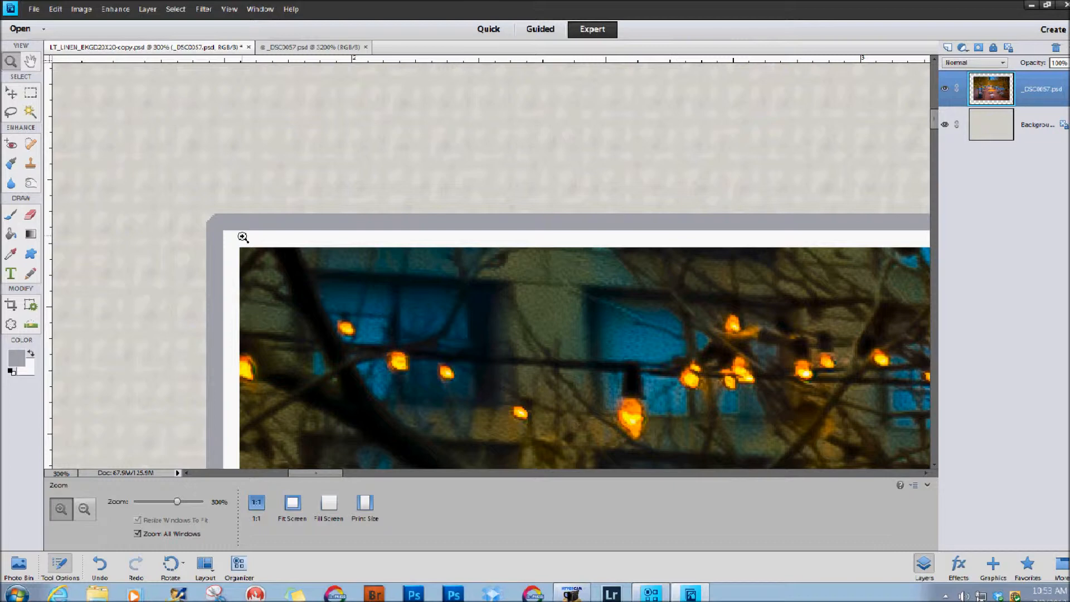
click(292, 508)
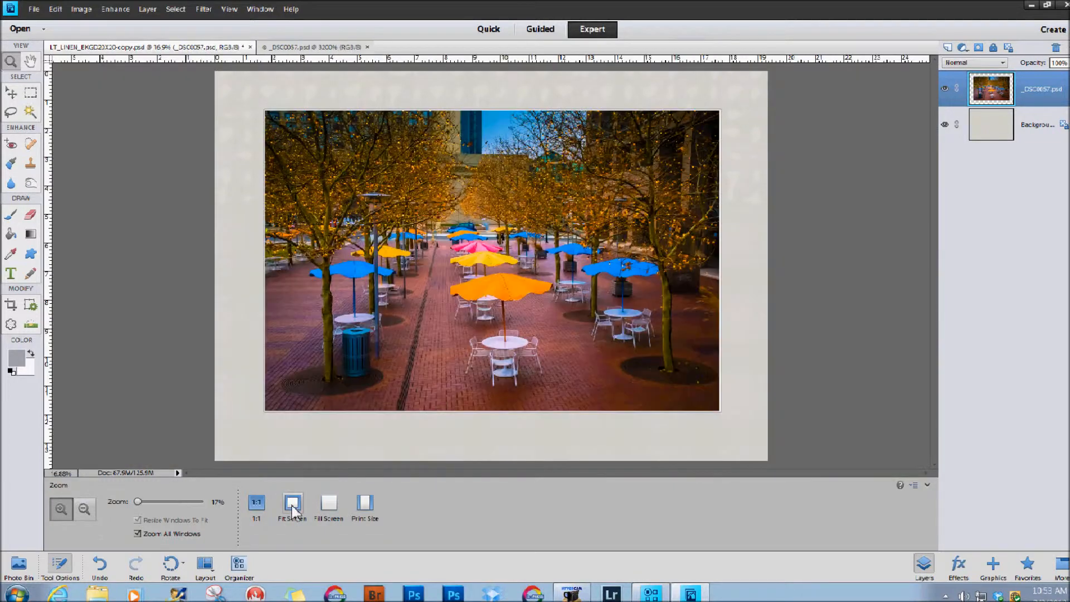
click(288, 130)
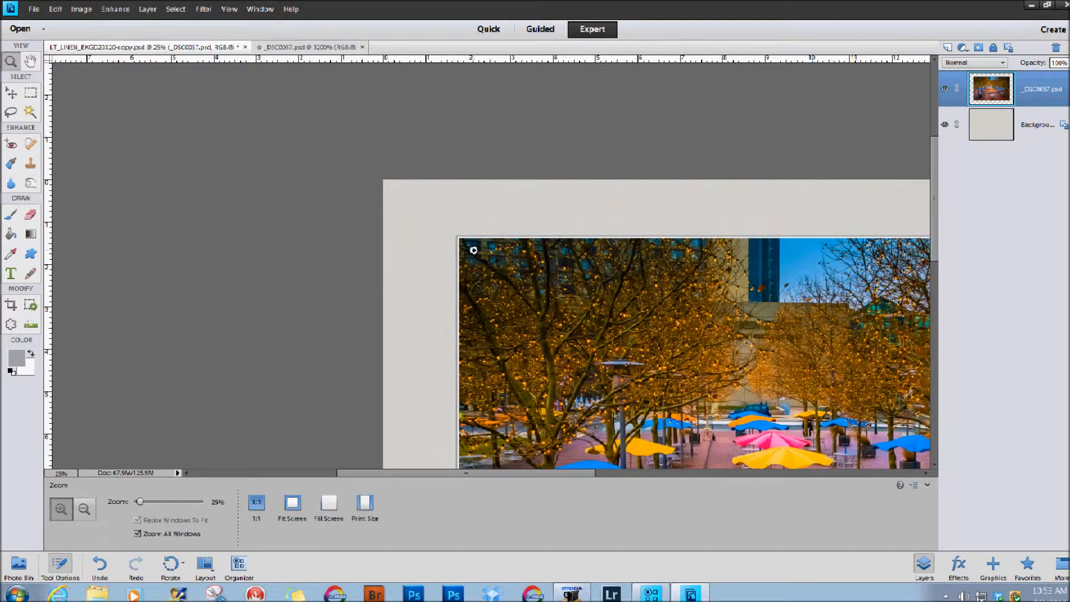
click(472, 249)
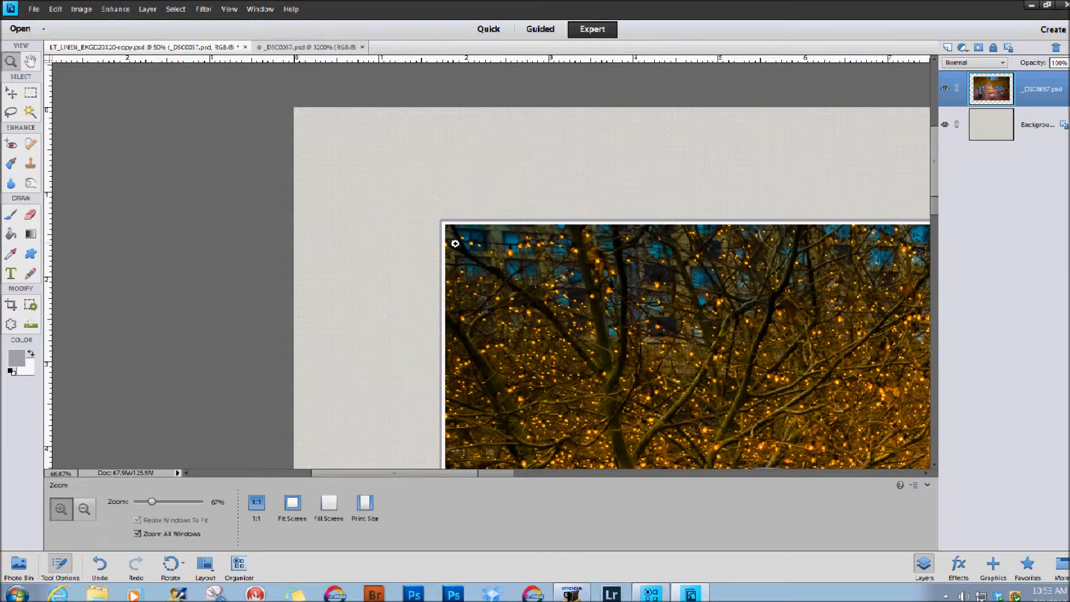
click(457, 243)
click(450, 239)
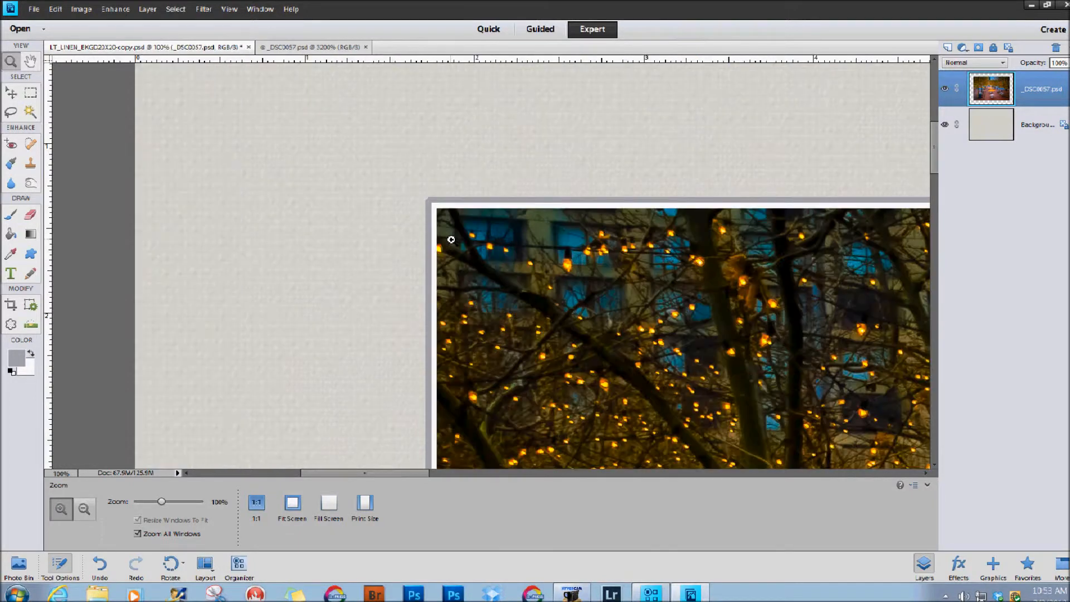
click(451, 239)
click(451, 240)
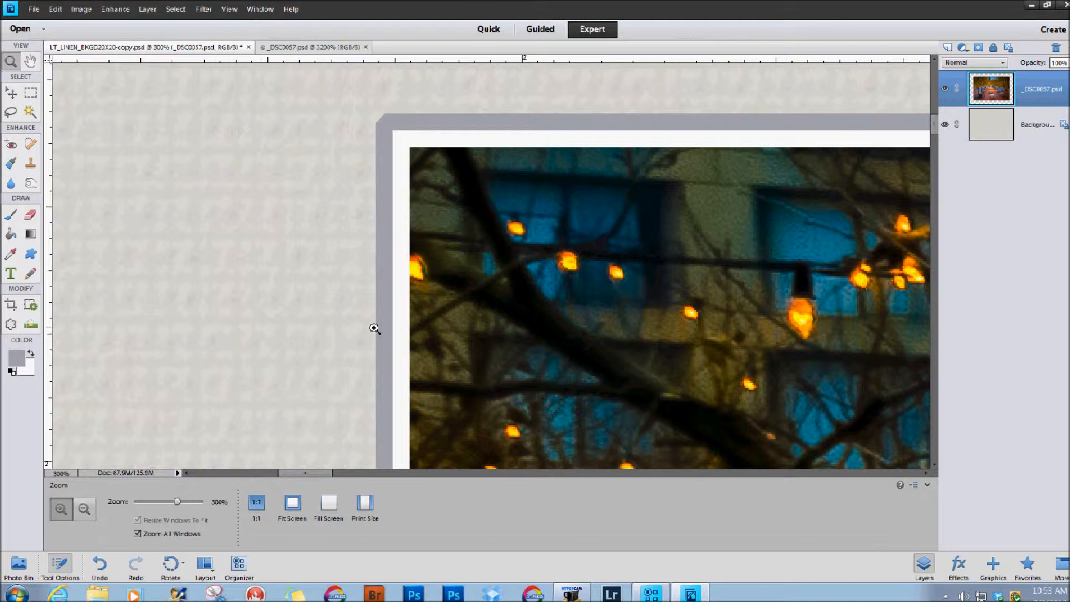
- Square off the grey border's outer upper-left corner with a 10 px square brush in the same grey
click(12, 215)
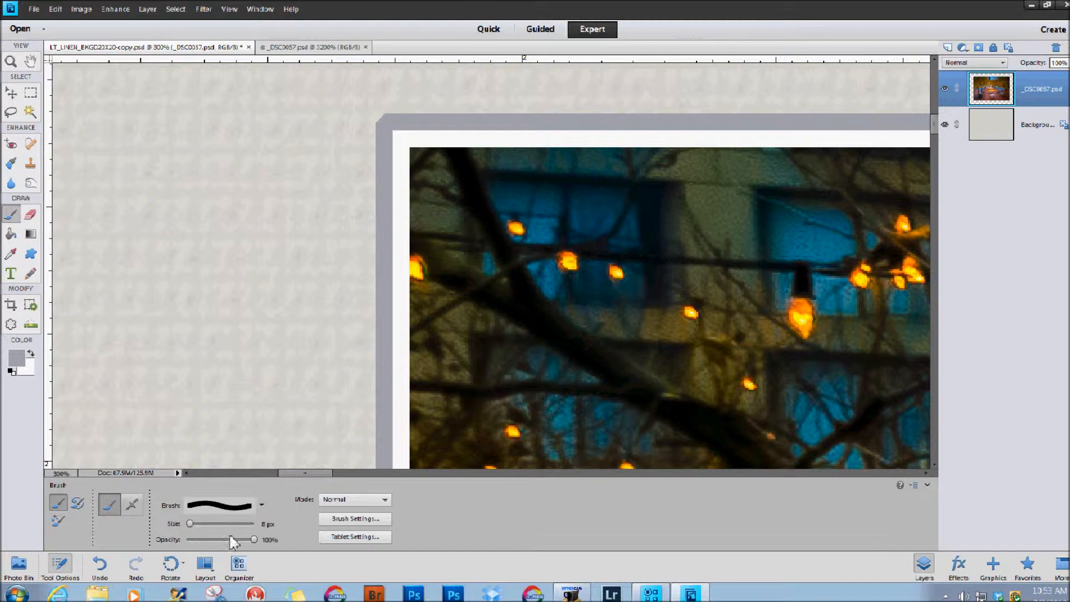
click(262, 506)
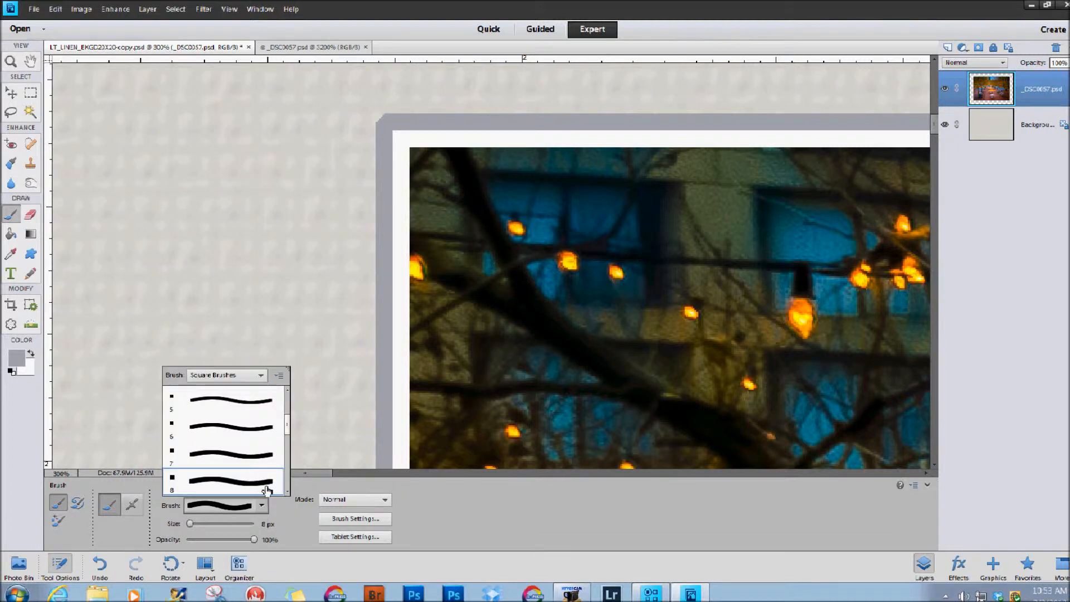
click(386, 125)
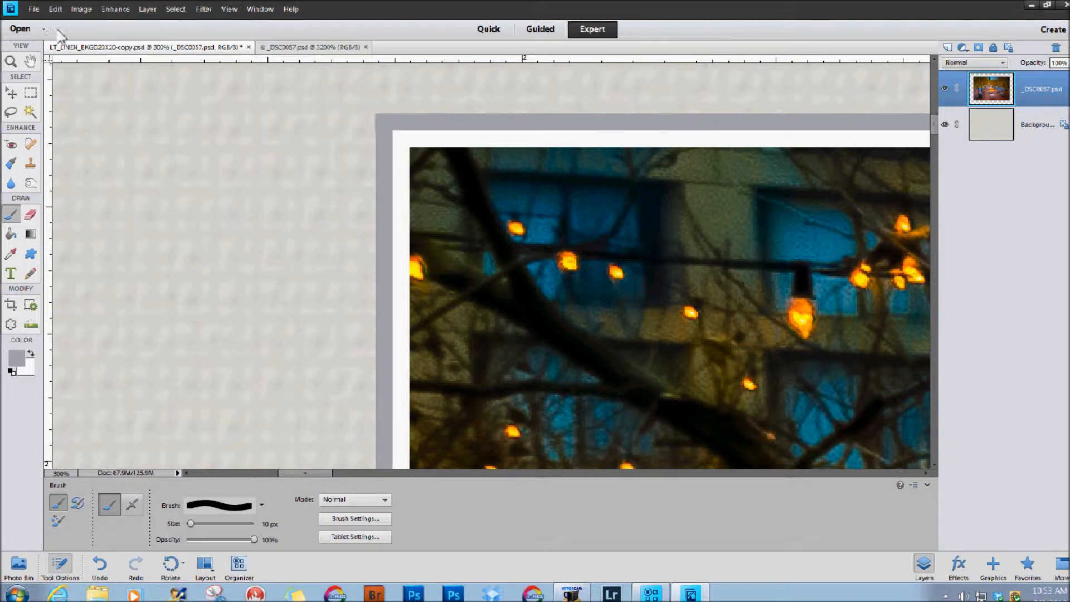
- Undo the brushed corner touch-up and the 10 px grey stroke outside the photo's edge
click(55, 8)
click(66, 22)
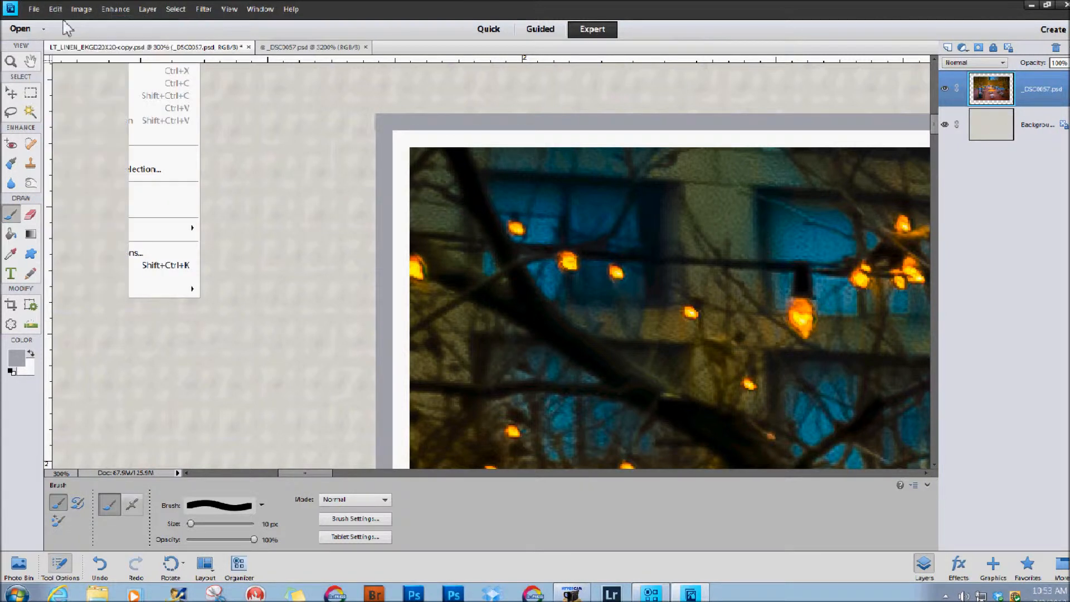
click(58, 10)
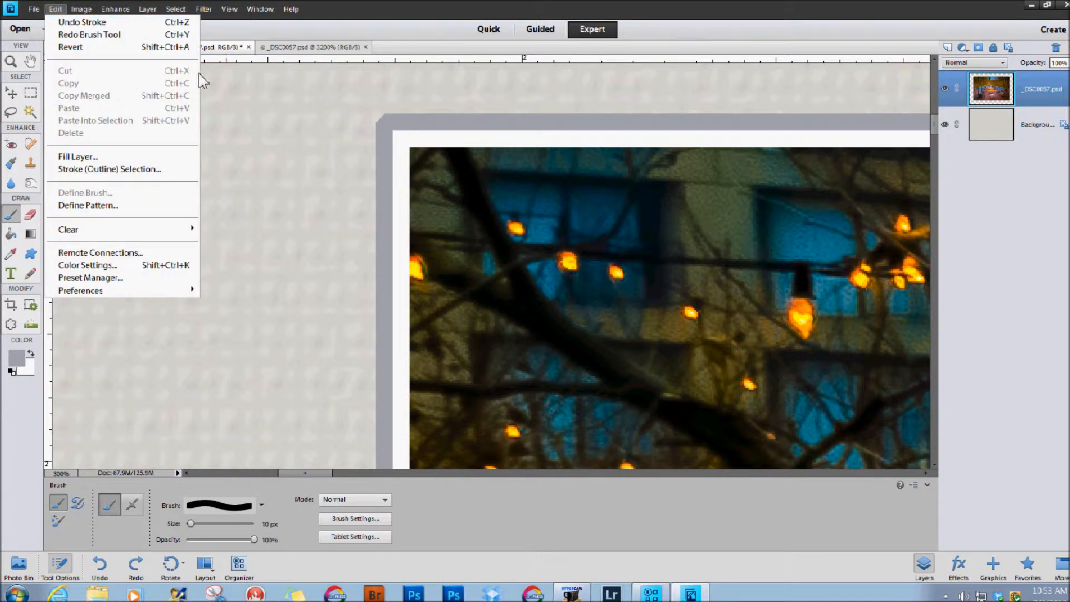
click(59, 10)
click(58, 10)
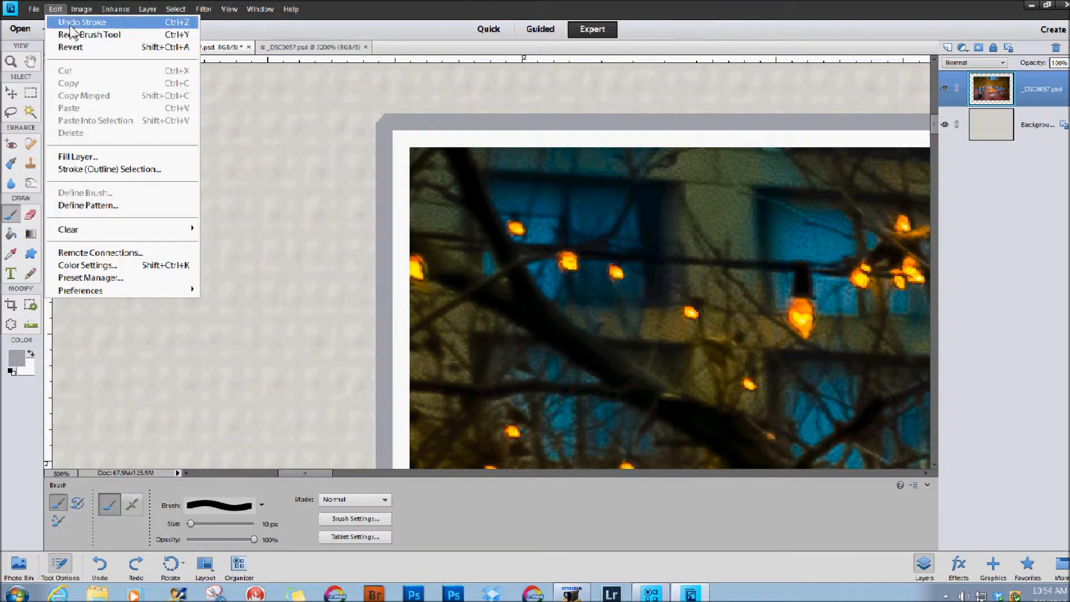
click(70, 23)
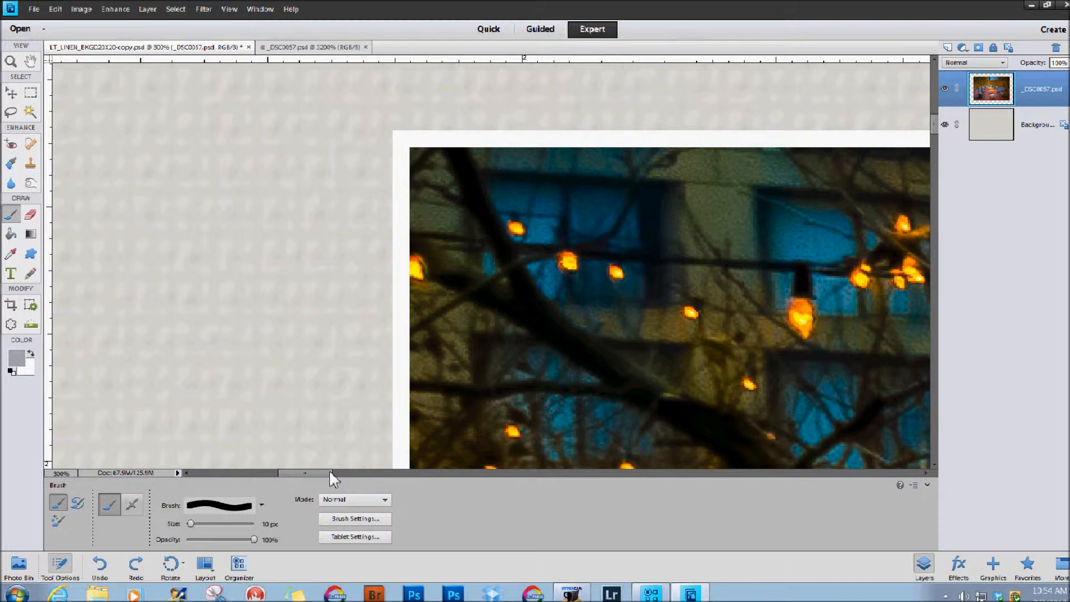
- Load the photo layer's outline as a selection, stroke it 5 px in the same grey inside the edge, and deselect
drag(329, 469, 342, 470)
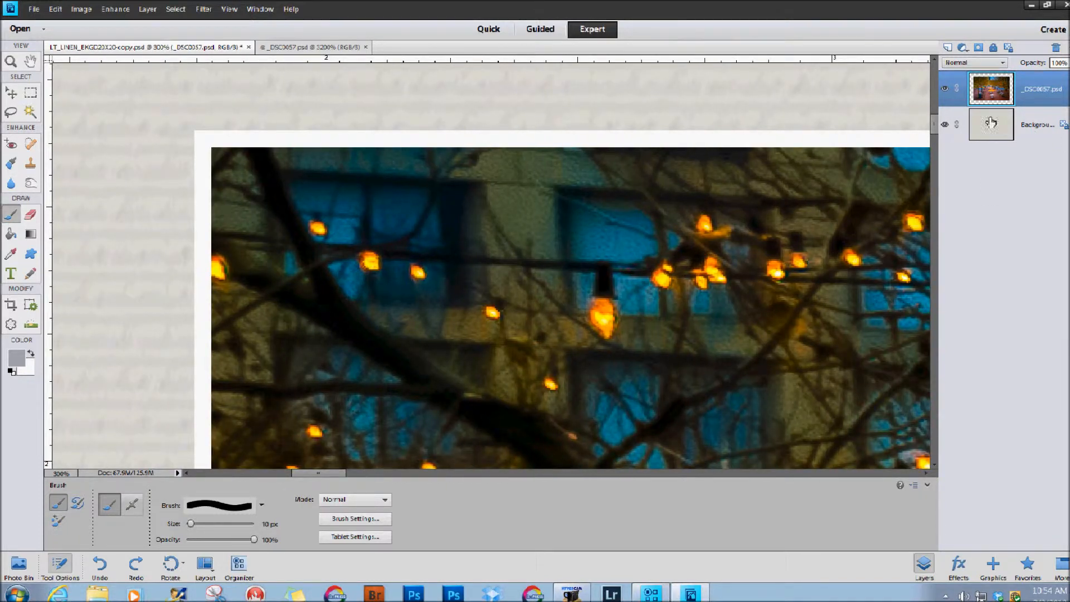
ctrl+click(995, 97)
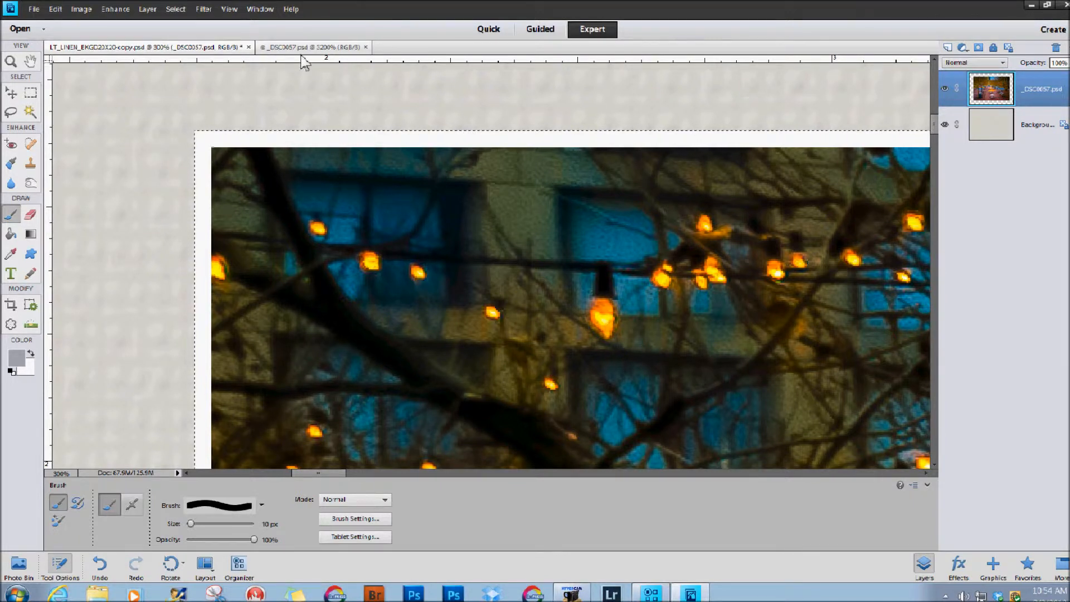
click(56, 10)
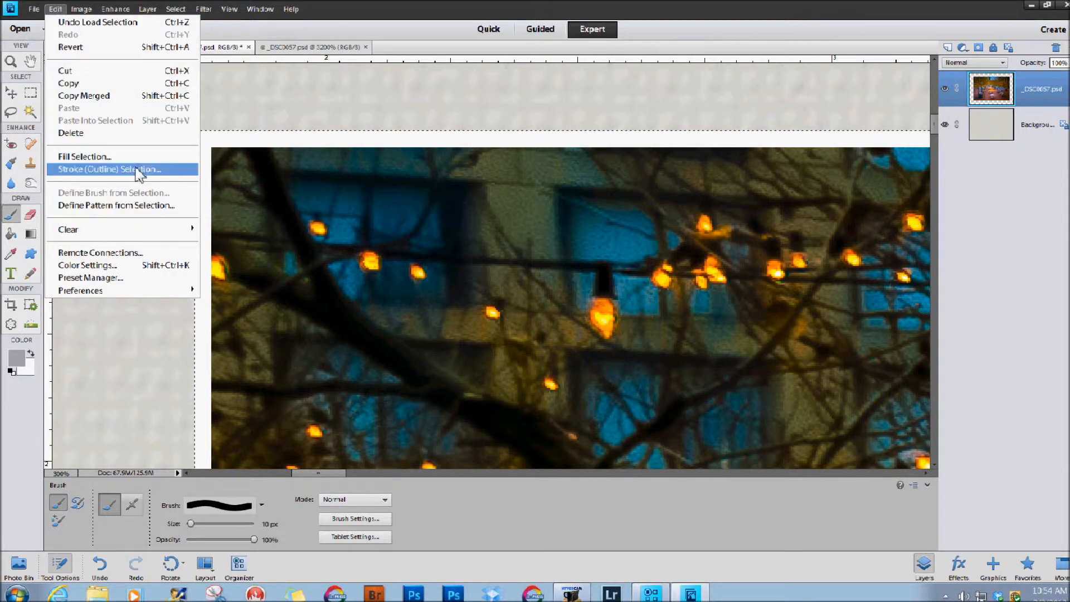
click(110, 169)
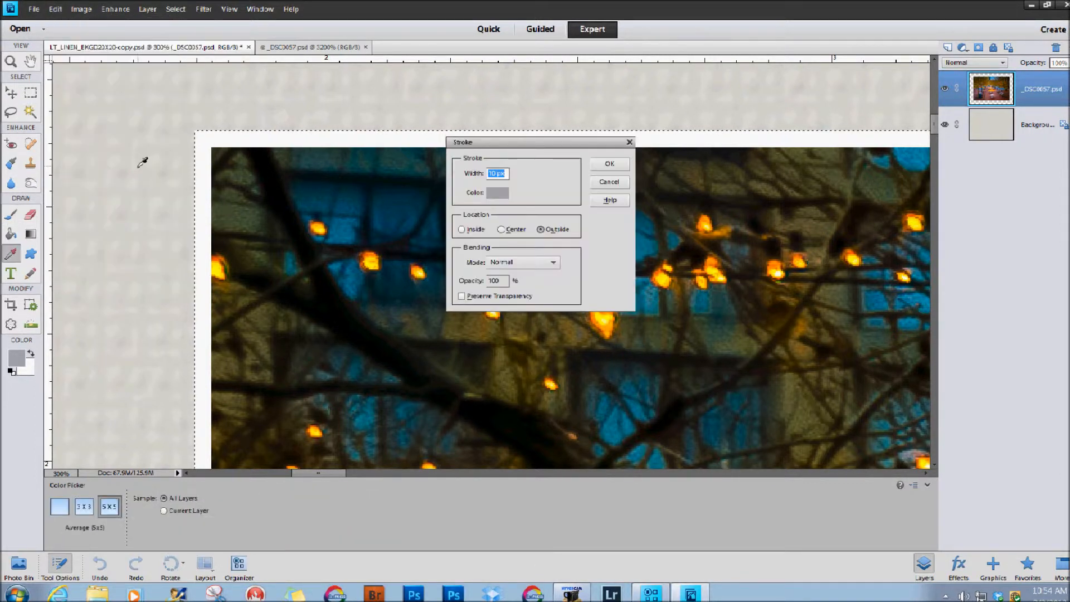
click(462, 230)
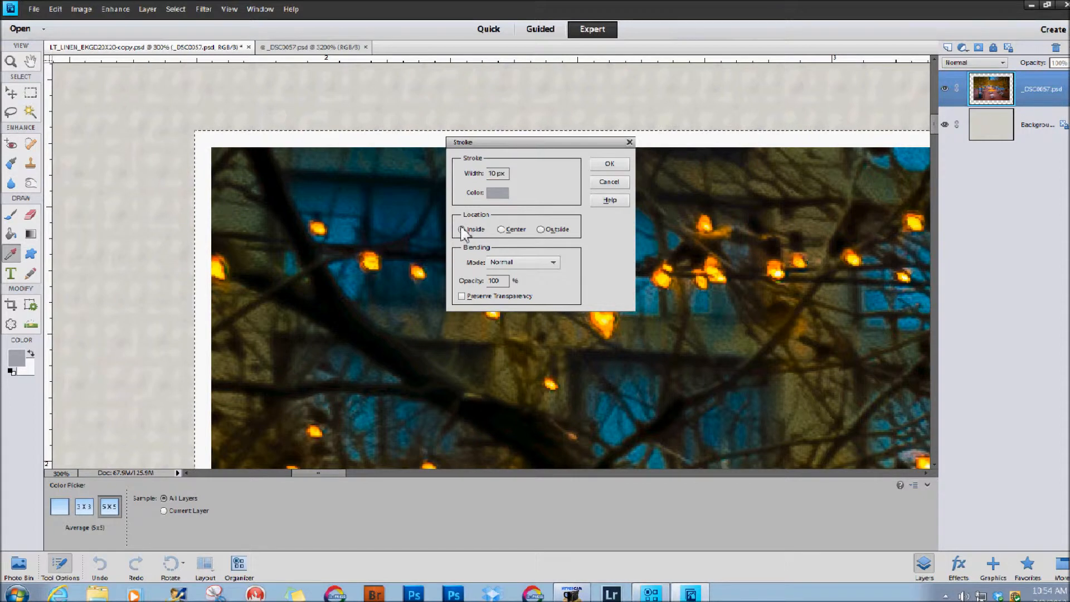
double_click(494, 174)
text(5)
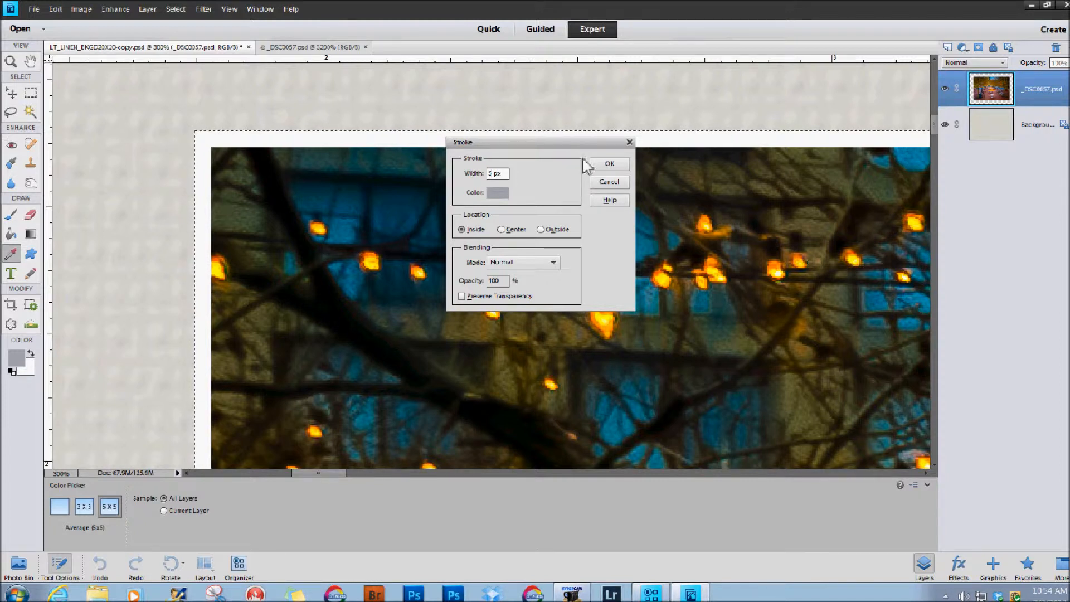
click(610, 165)
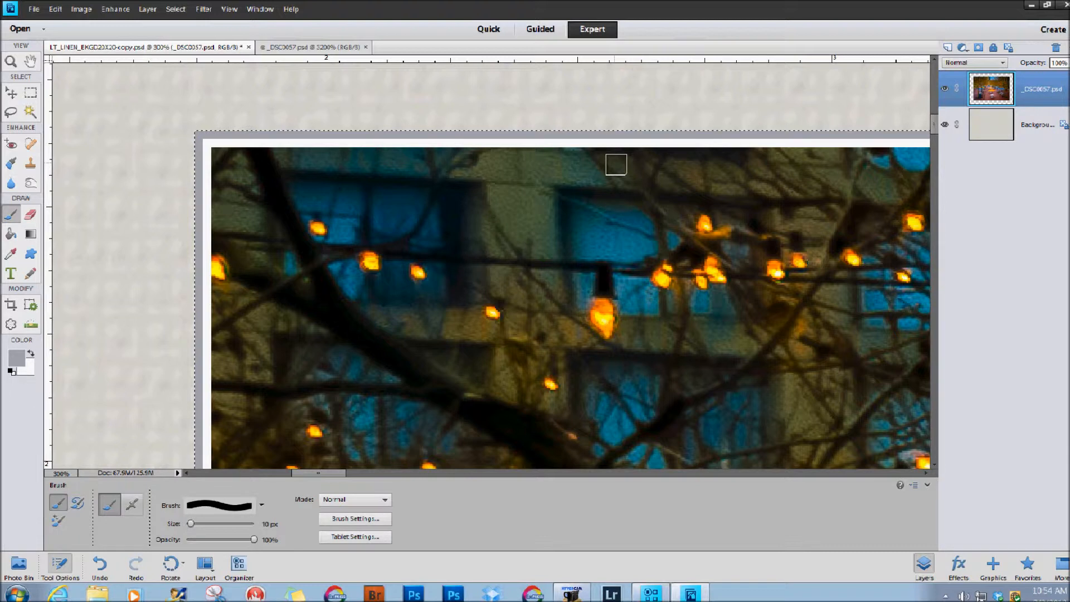
key(ctrl+d)
- Apply the Simple Sharp Inner bevel style to the photo layer and set it to 3 px with direction Down
click(961, 569)
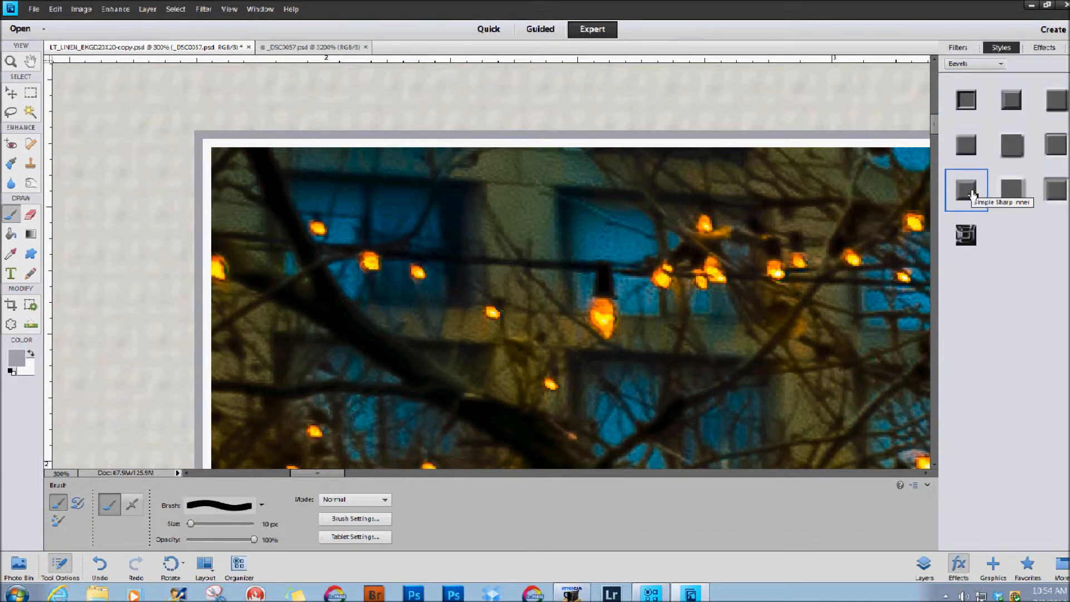
click(970, 197)
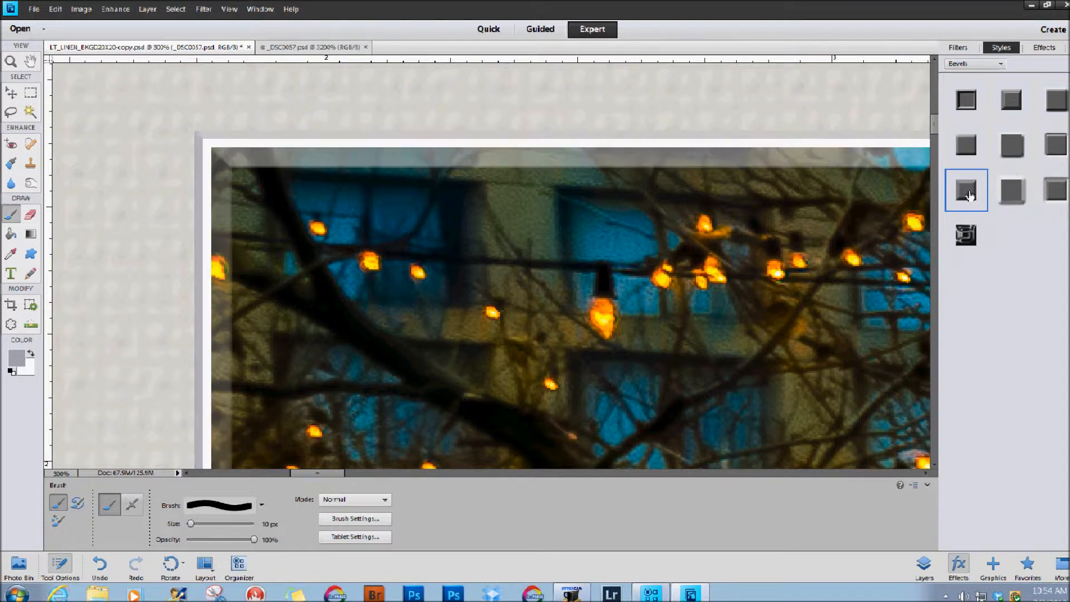
click(930, 563)
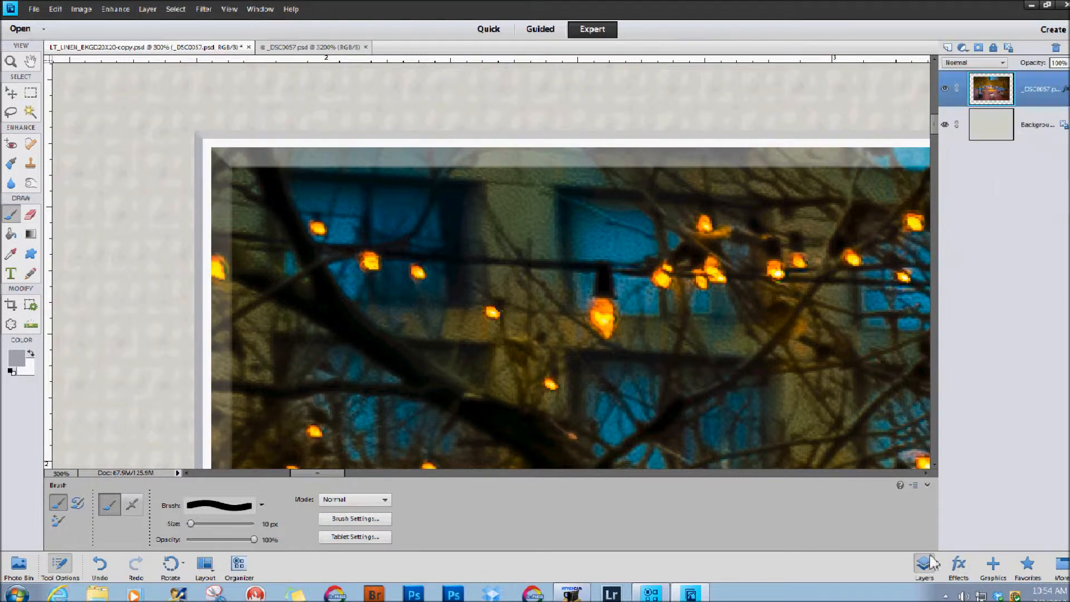
double_click(1065, 91)
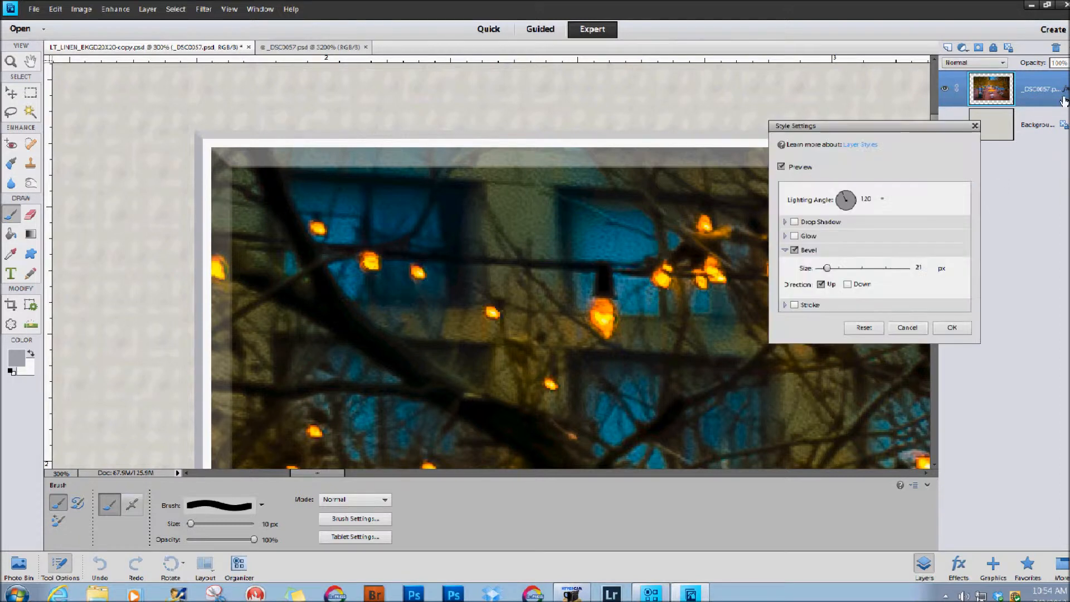
drag(829, 268, 824, 268)
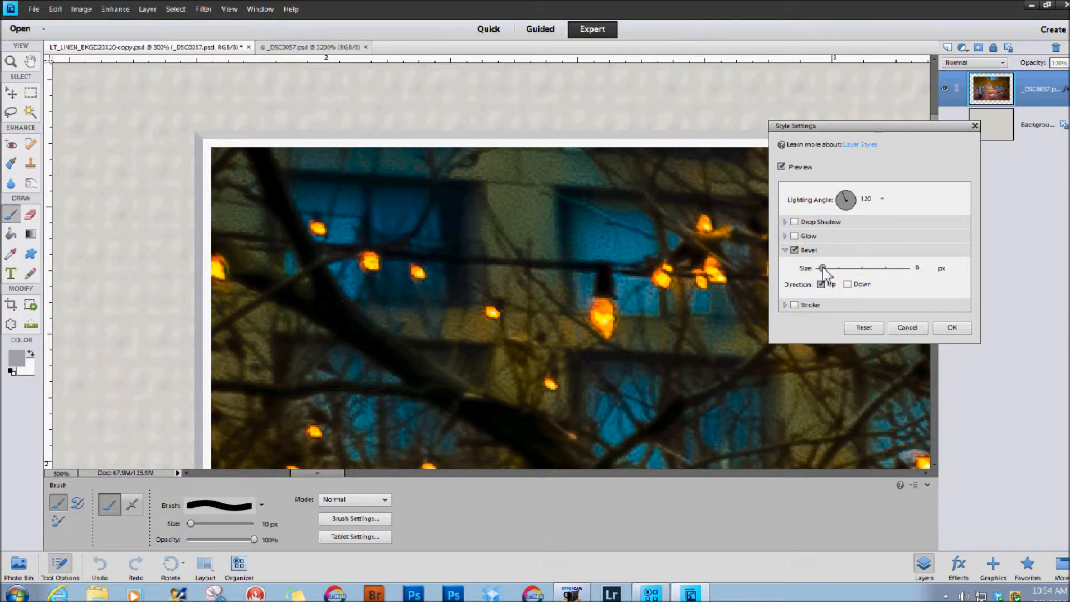
drag(823, 269, 820, 270)
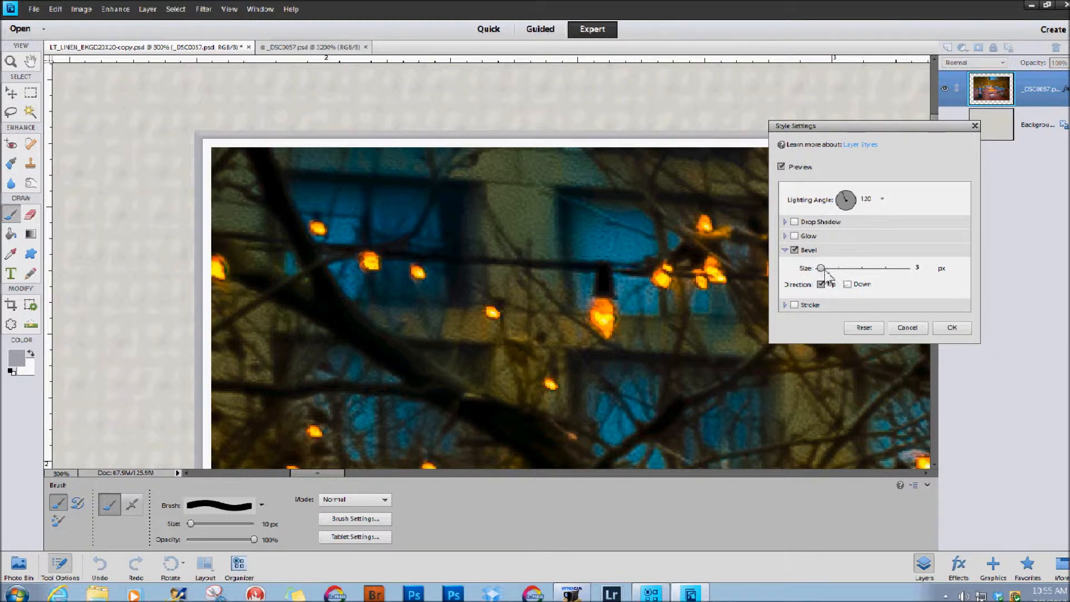
click(848, 284)
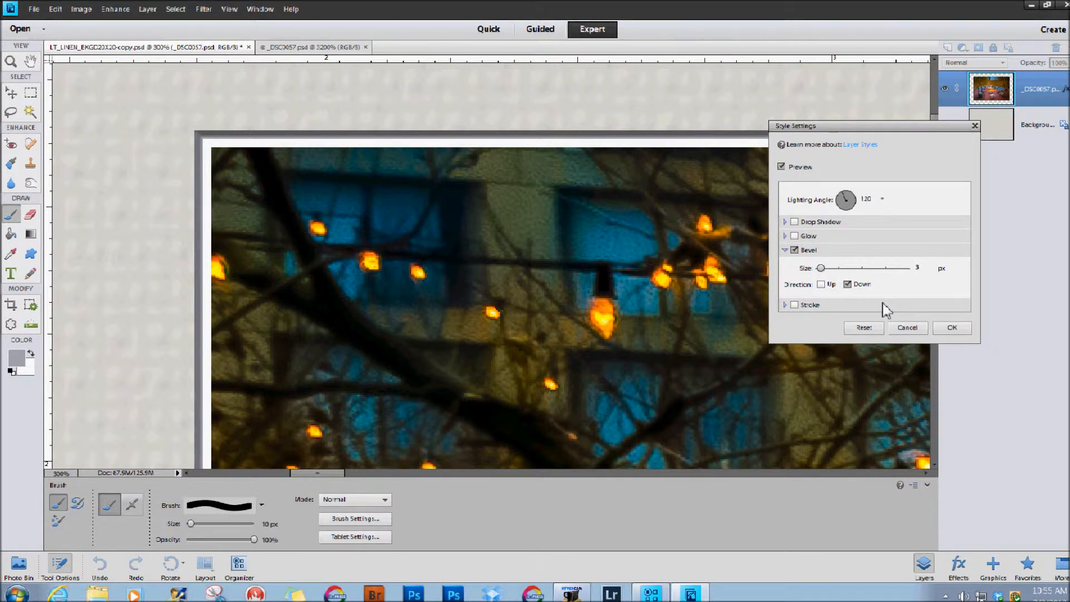
click(952, 328)
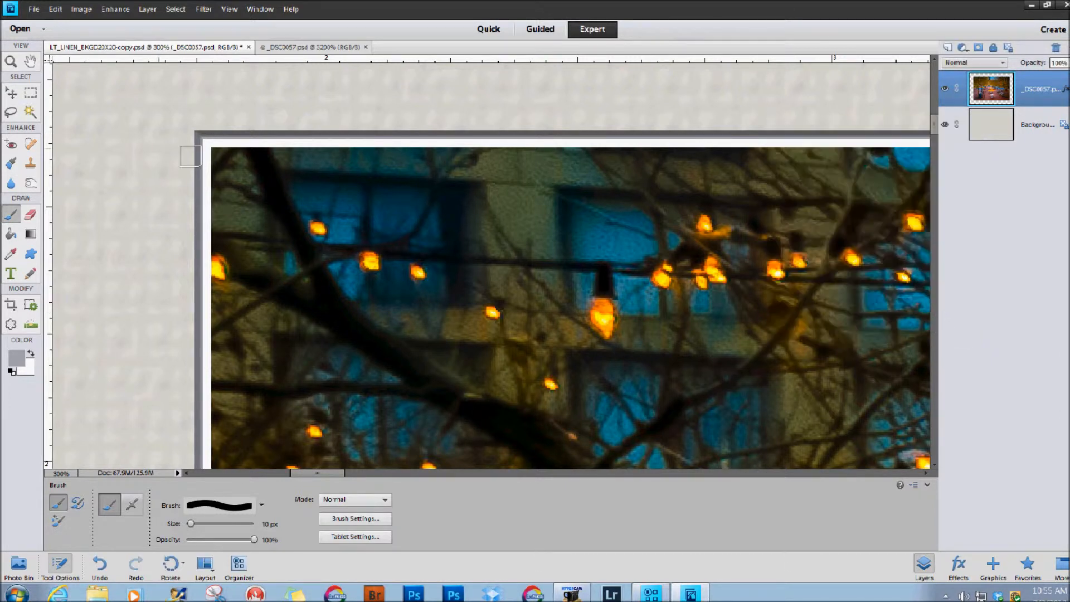
- Examine the bevelled grey and white border in the full image and up close at the photo's corners
click(7, 63)
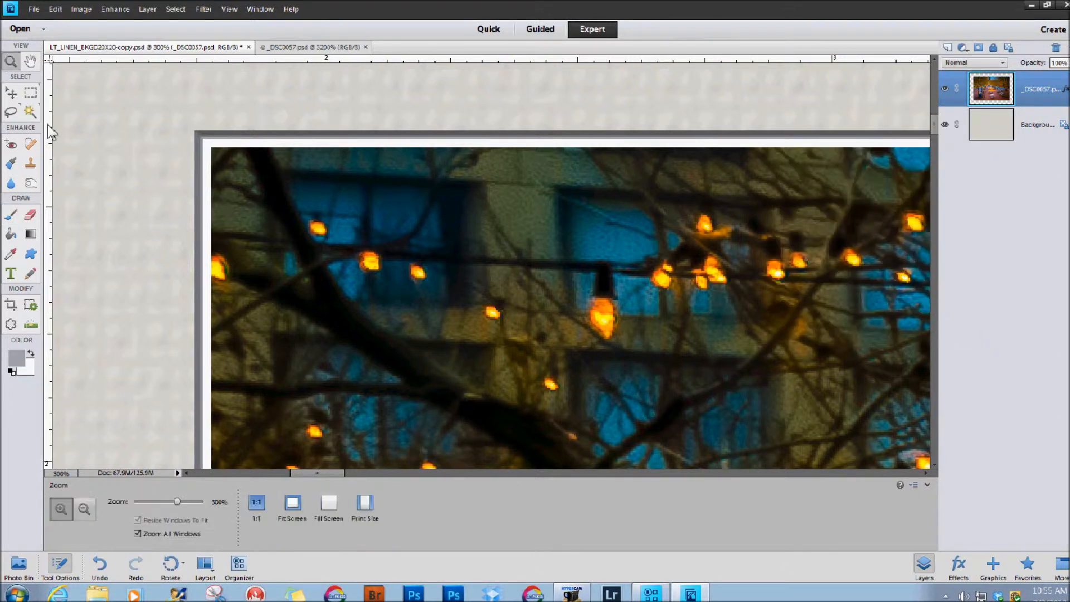
click(291, 506)
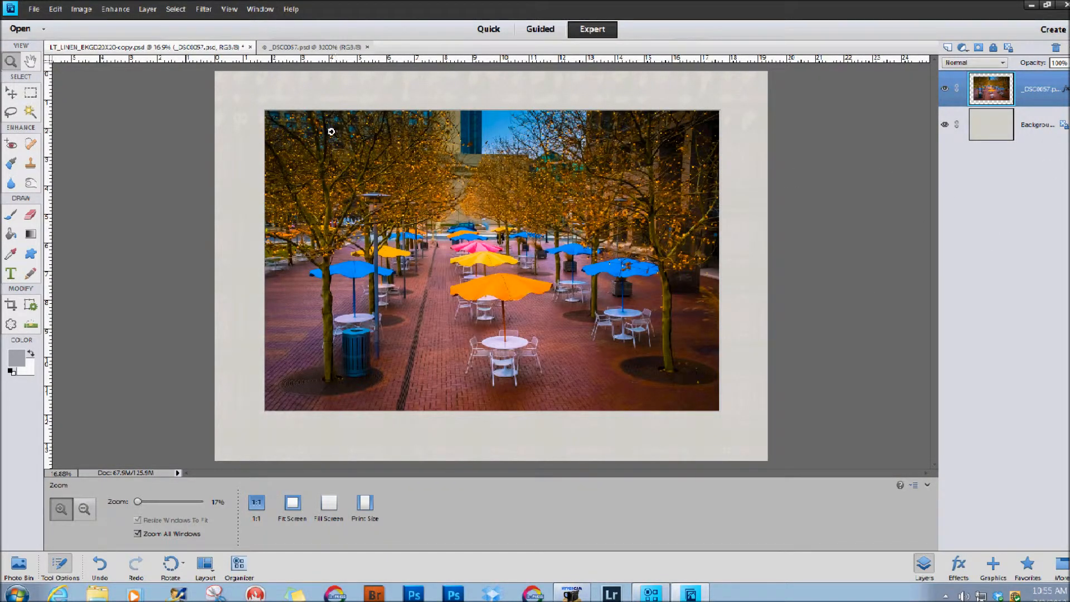
click(292, 116)
click(448, 251)
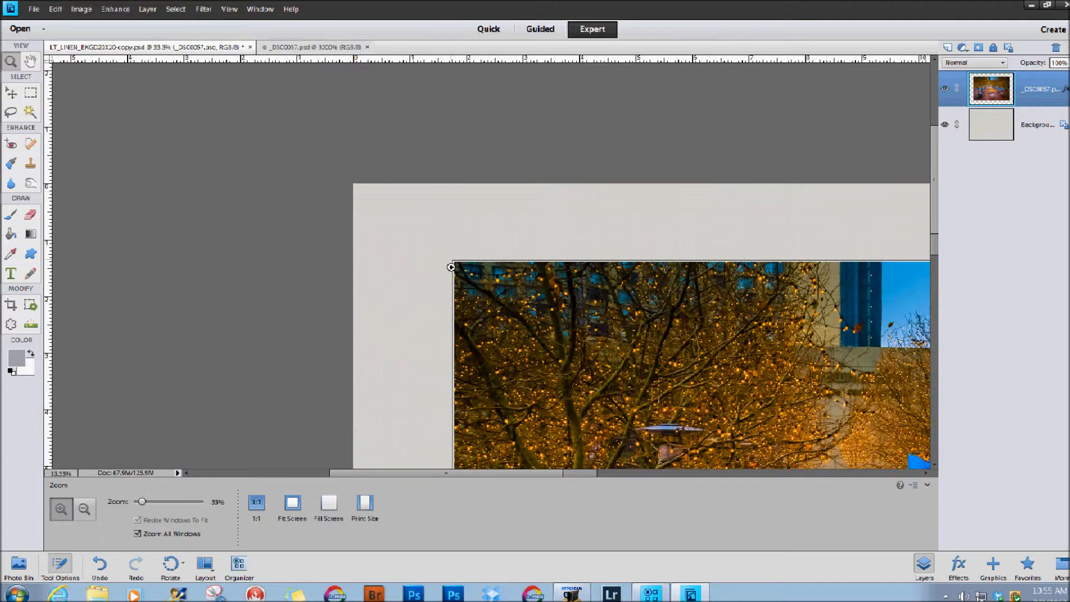
click(455, 274)
click(454, 275)
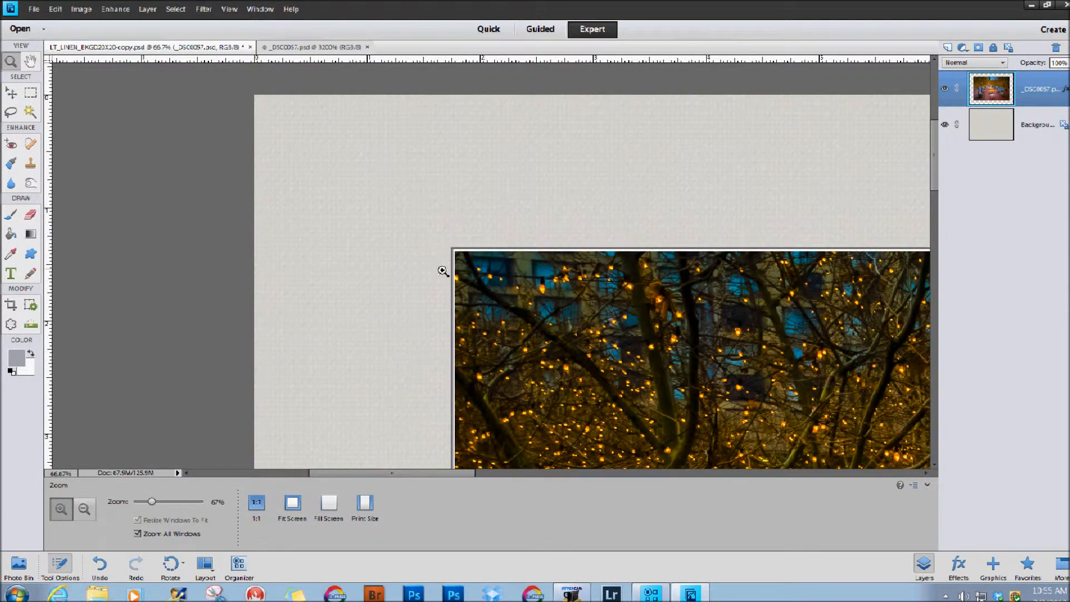
click(460, 263)
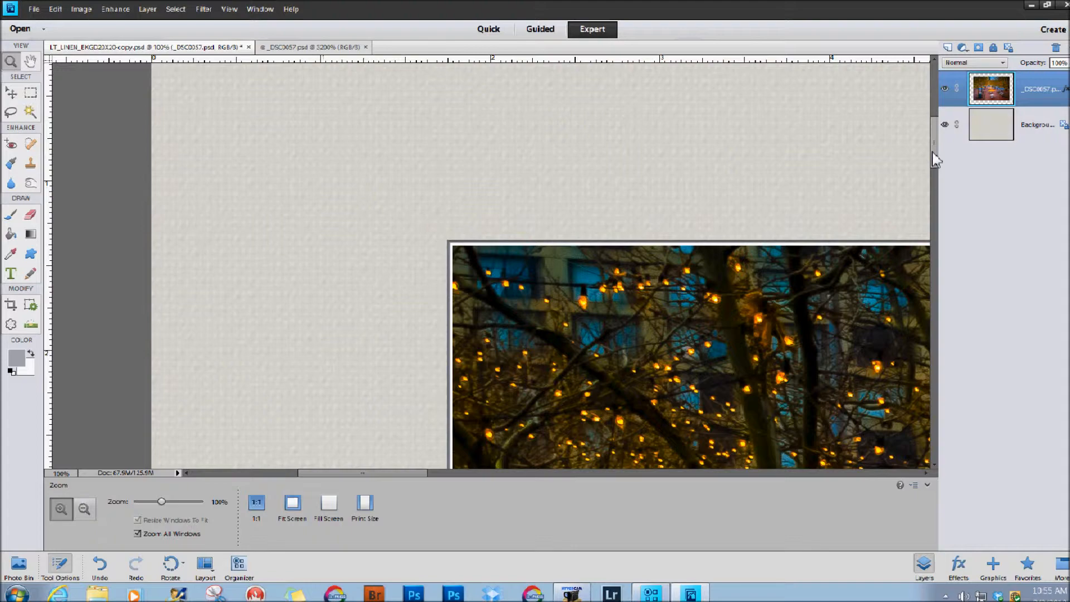
drag(934, 162, 927, 382)
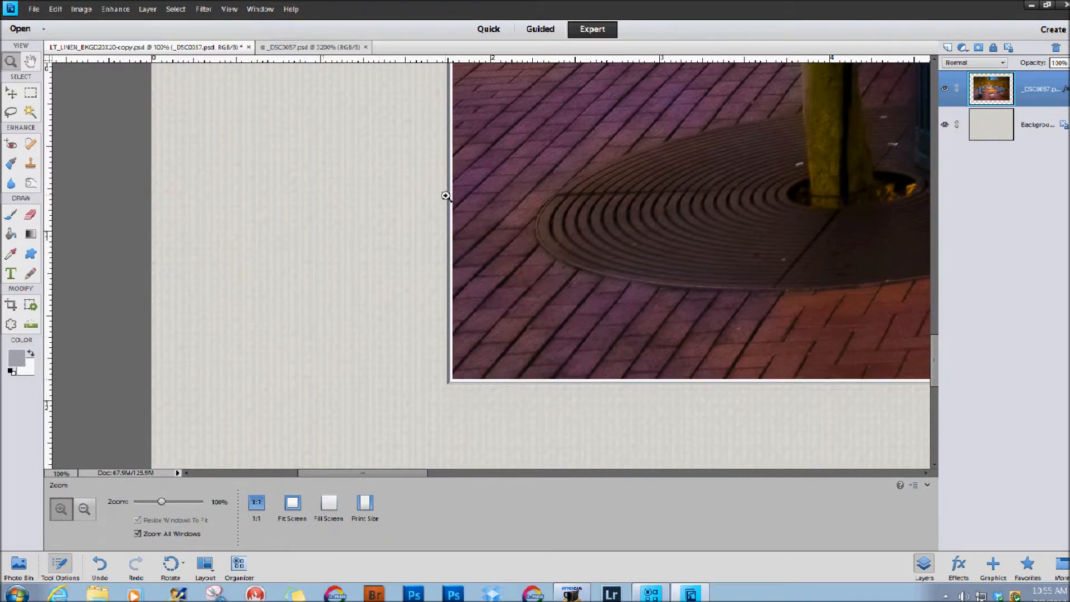
drag(388, 472, 750, 501)
drag(938, 361, 950, 160)
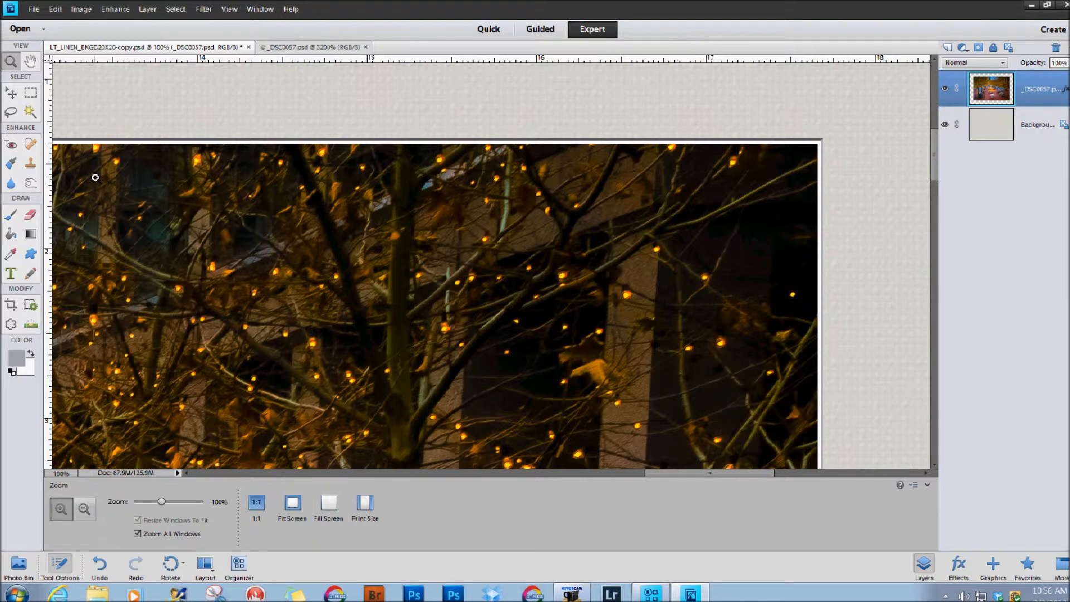
click(820, 147)
click(820, 147)
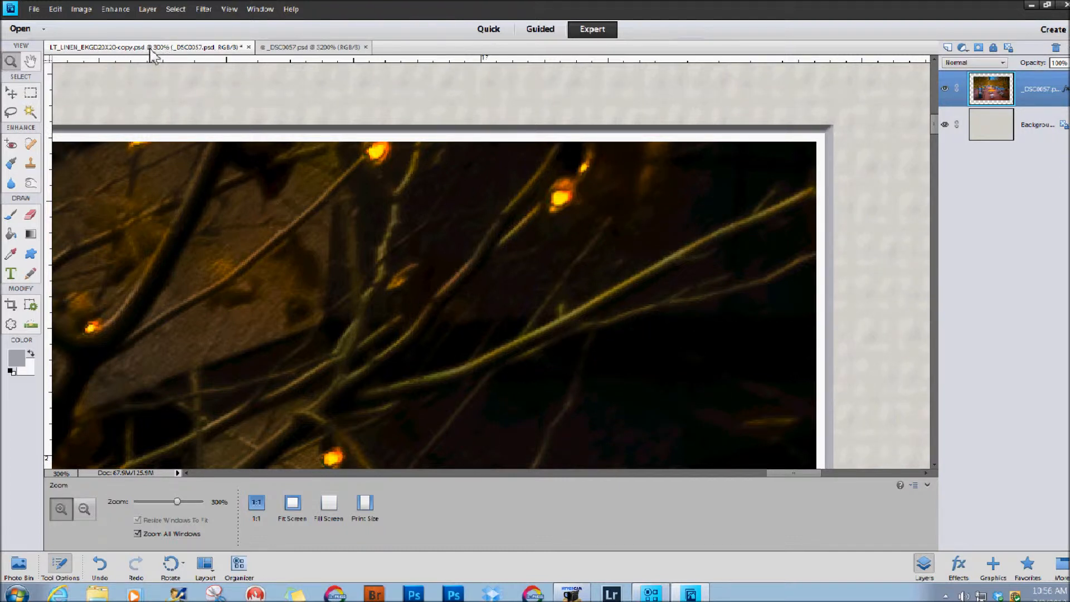
- Revert the linen texture document to its saved version and switch to the _DSC0057.psd photo
click(56, 10)
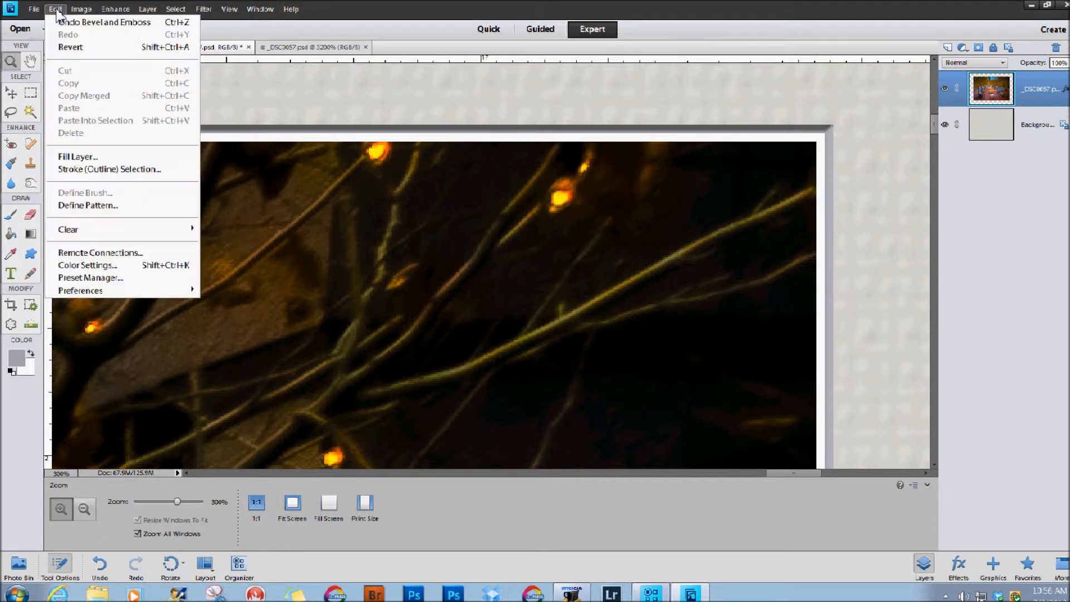
click(79, 46)
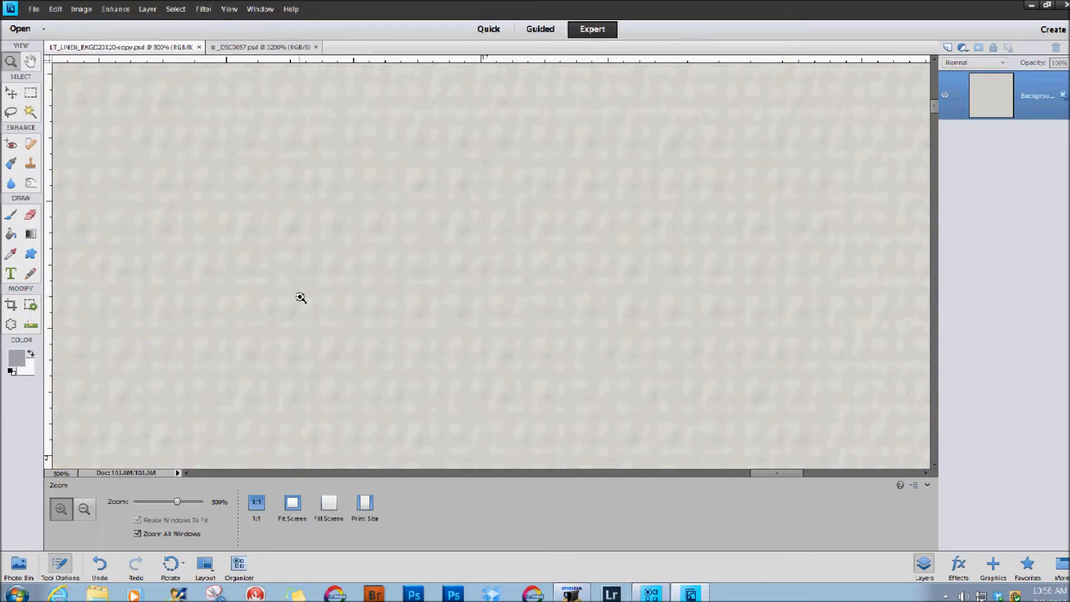
click(19, 564)
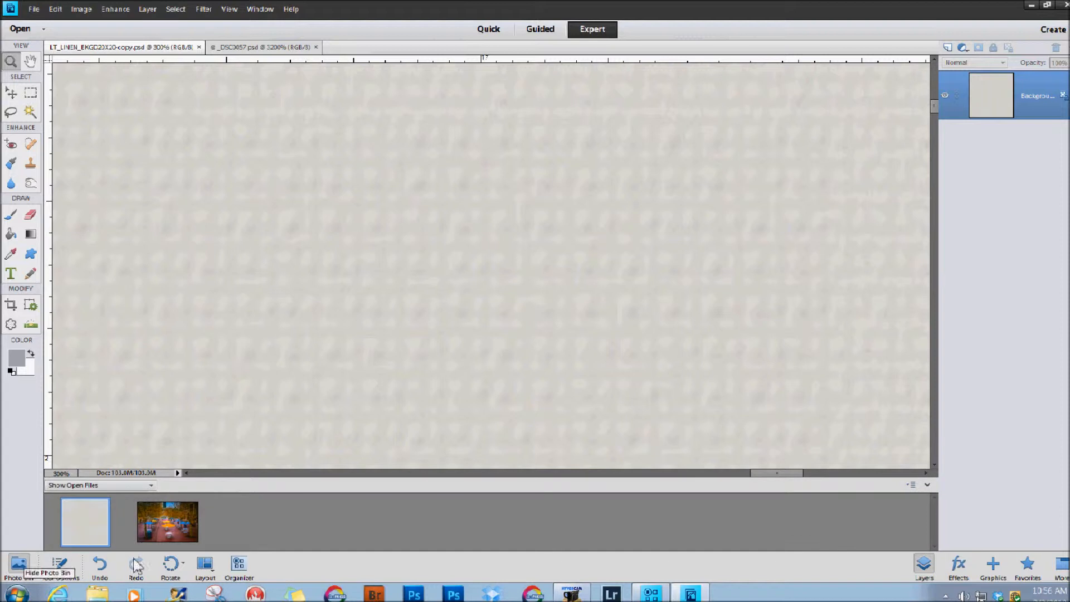
click(178, 529)
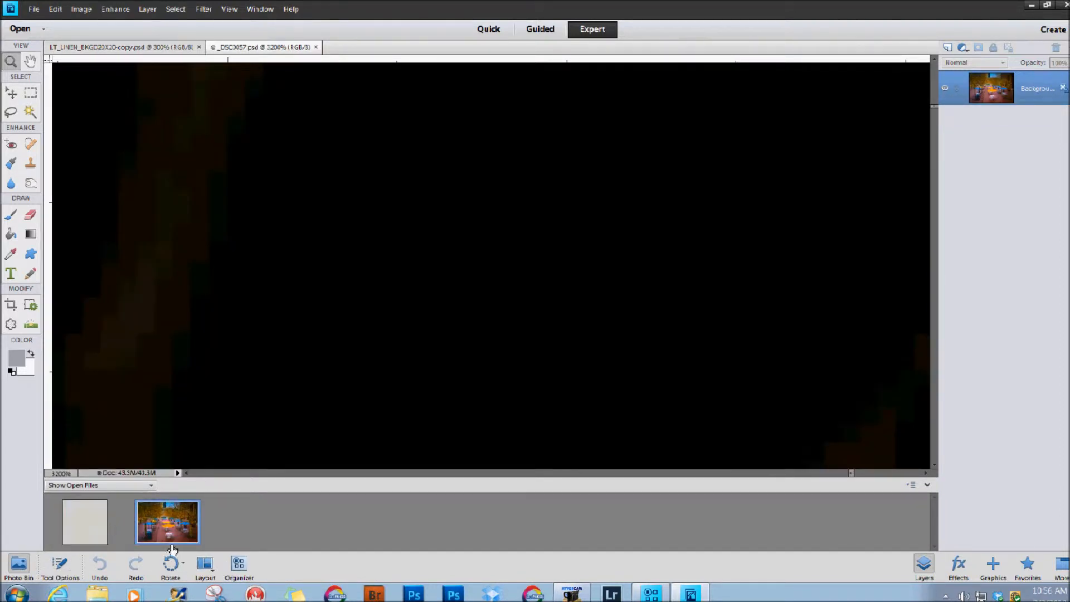
- Unlock the photo's Background so that it becomes a regular layer
click(10, 61)
click(289, 504)
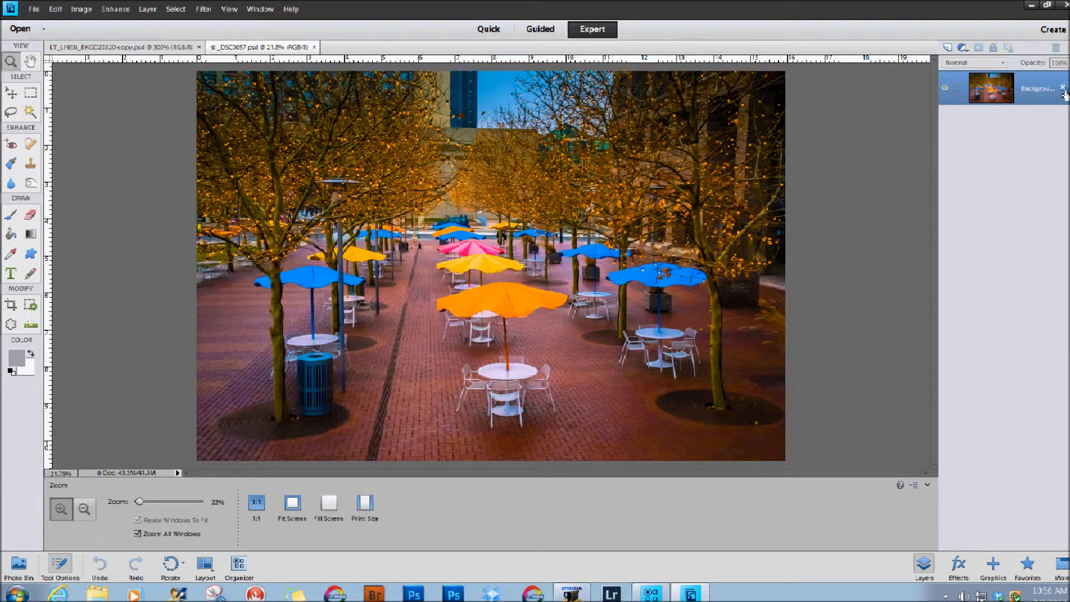
drag(1063, 92, 1057, 51)
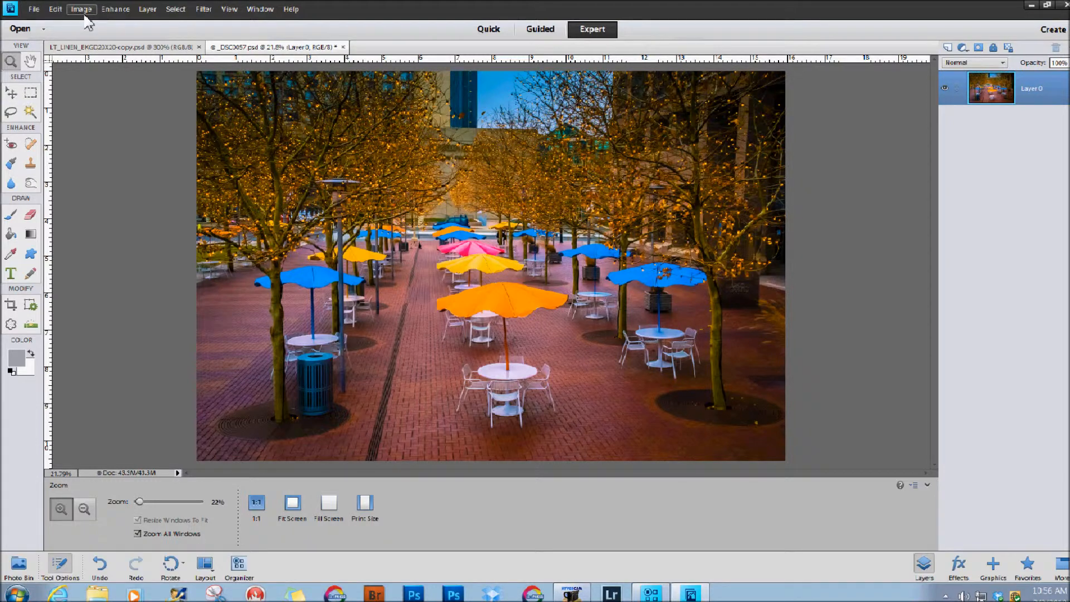
- Stroke the inside edge of the photo layer with near-white #f7f8fb in Normal mode at 100% opacity
click(55, 10)
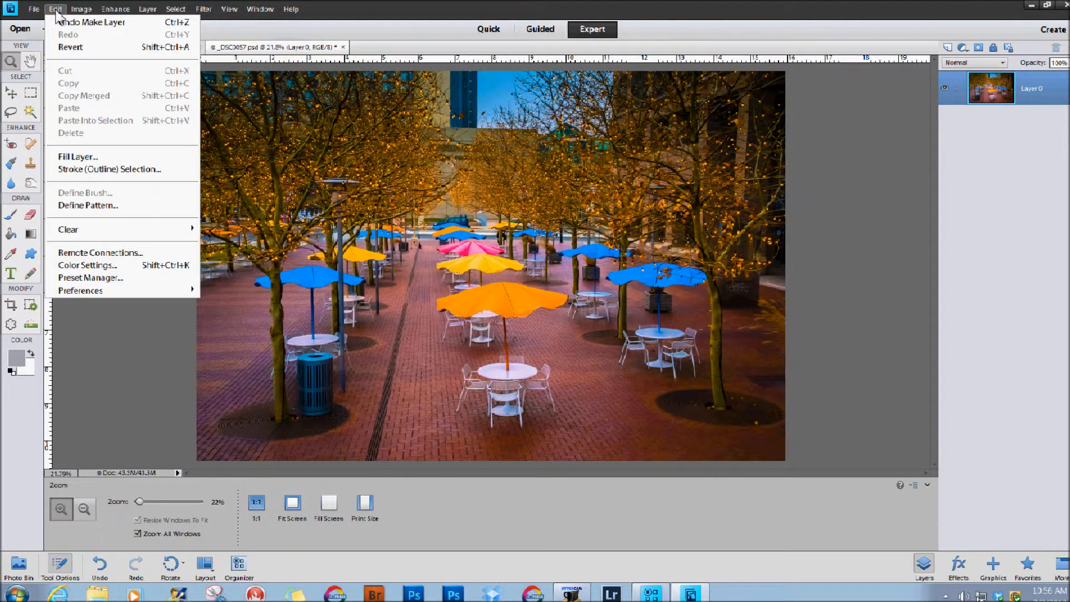
click(106, 170)
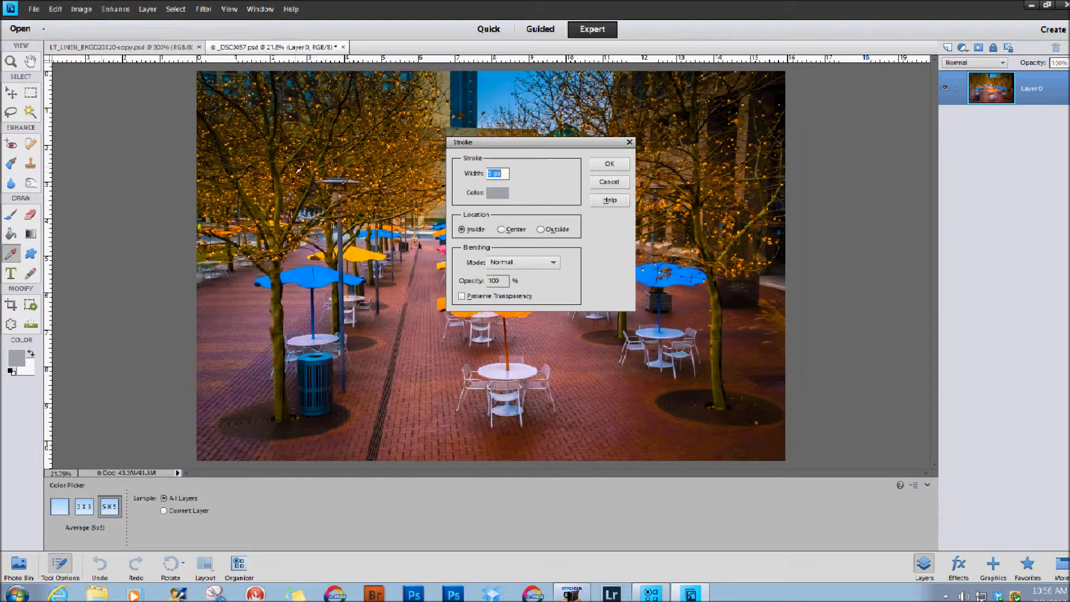
click(499, 195)
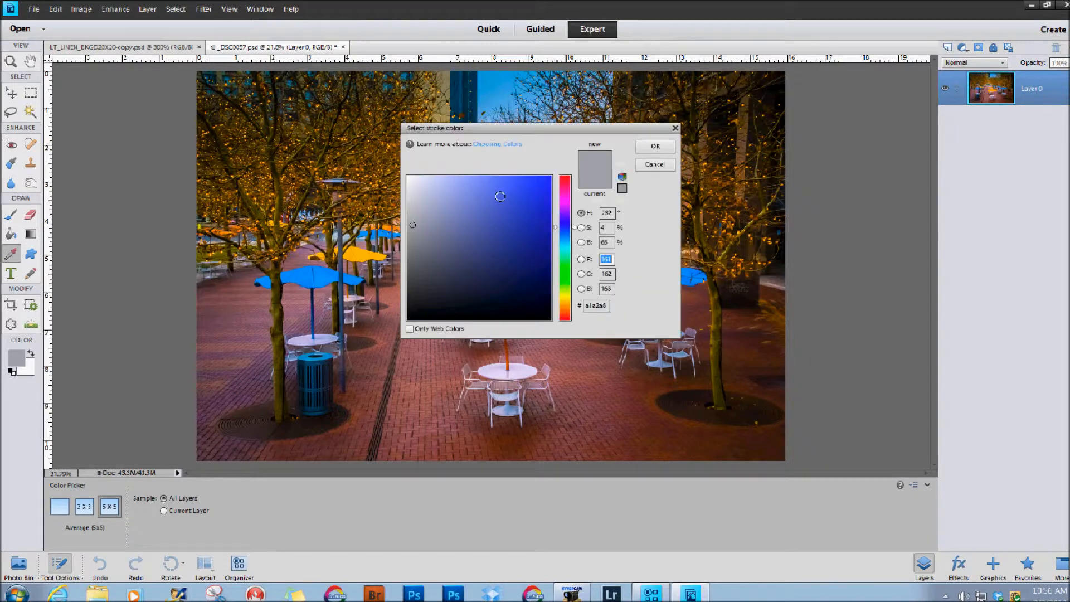
click(411, 179)
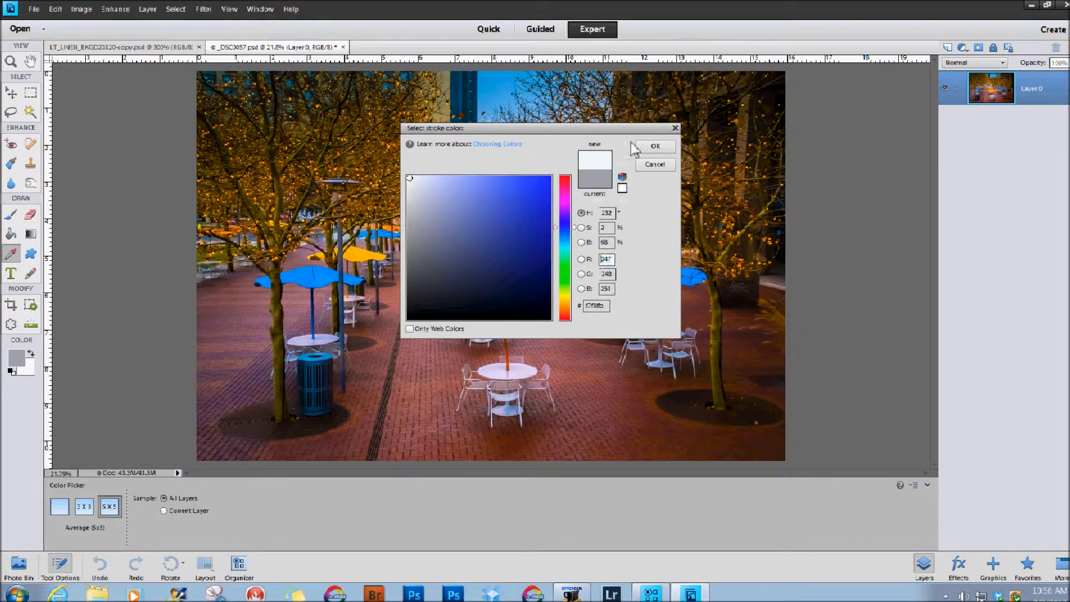
click(656, 147)
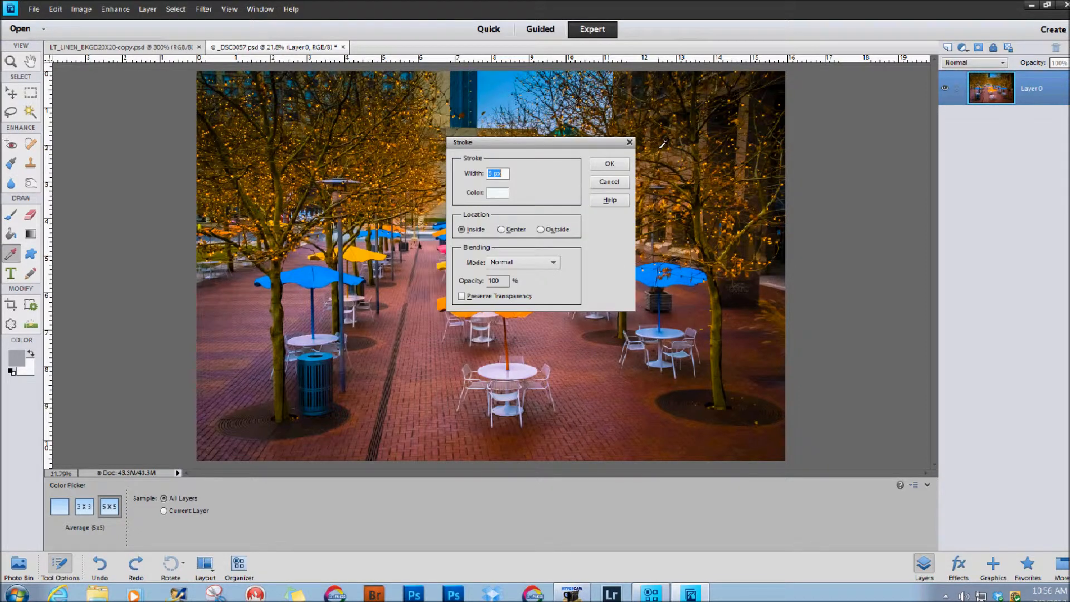
click(609, 165)
key(z)
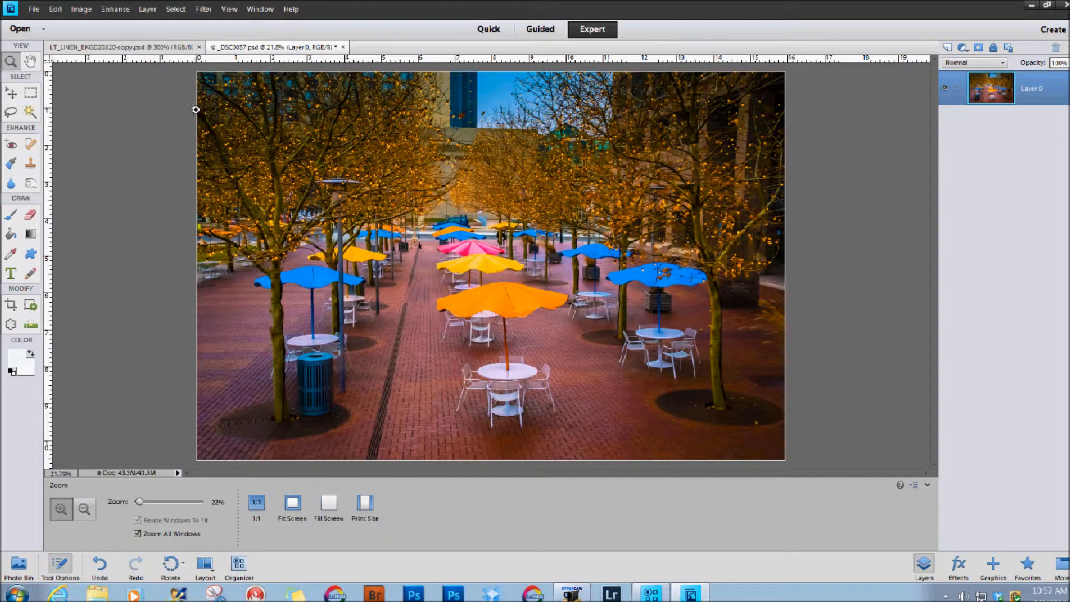
click(81, 10)
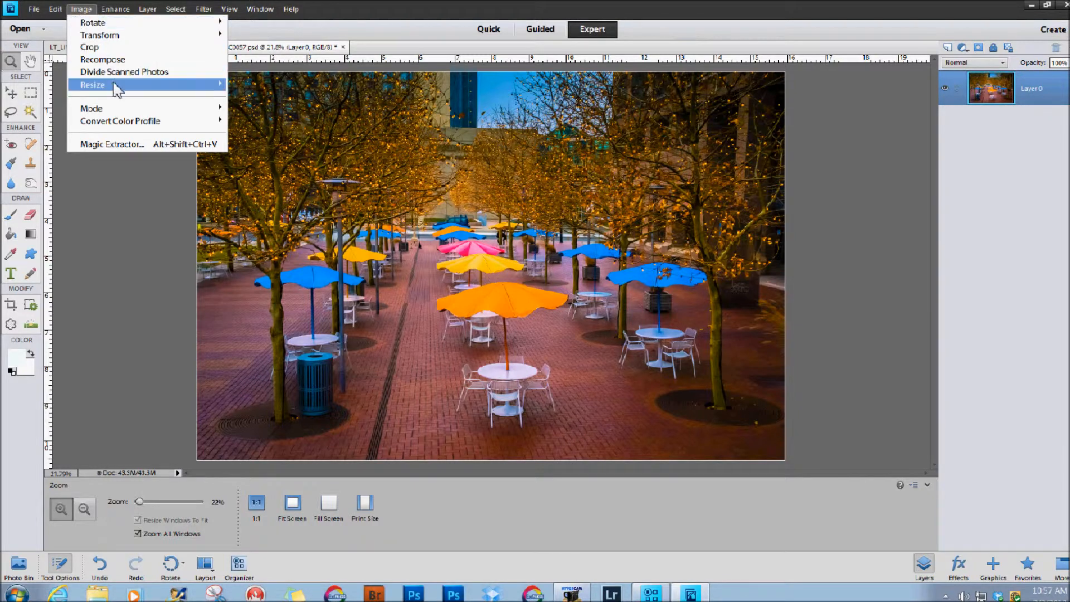
mouse_move(114, 84)
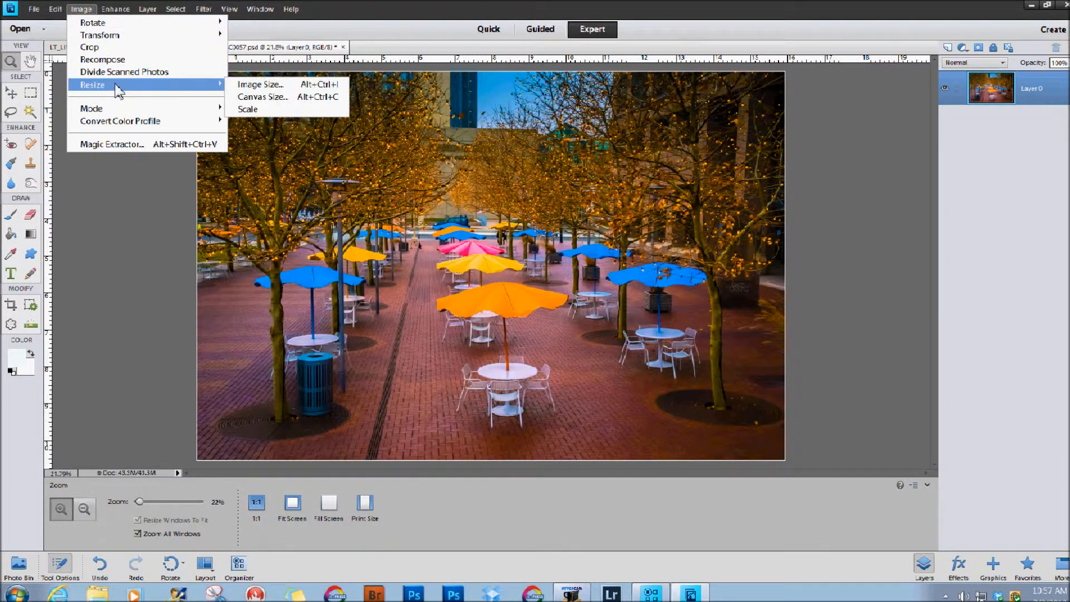
click(242, 98)
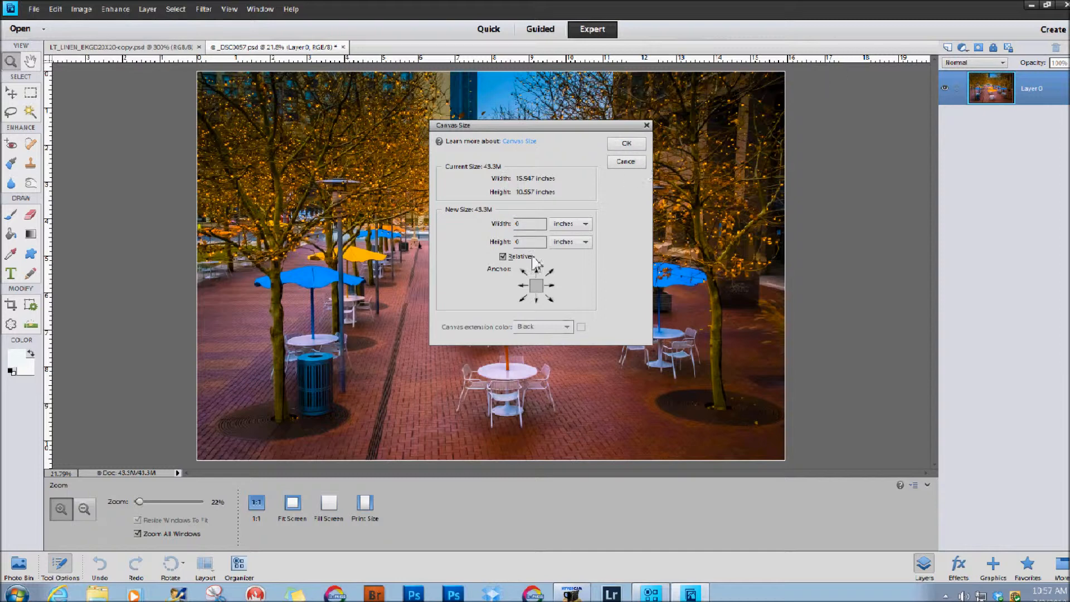
click(585, 224)
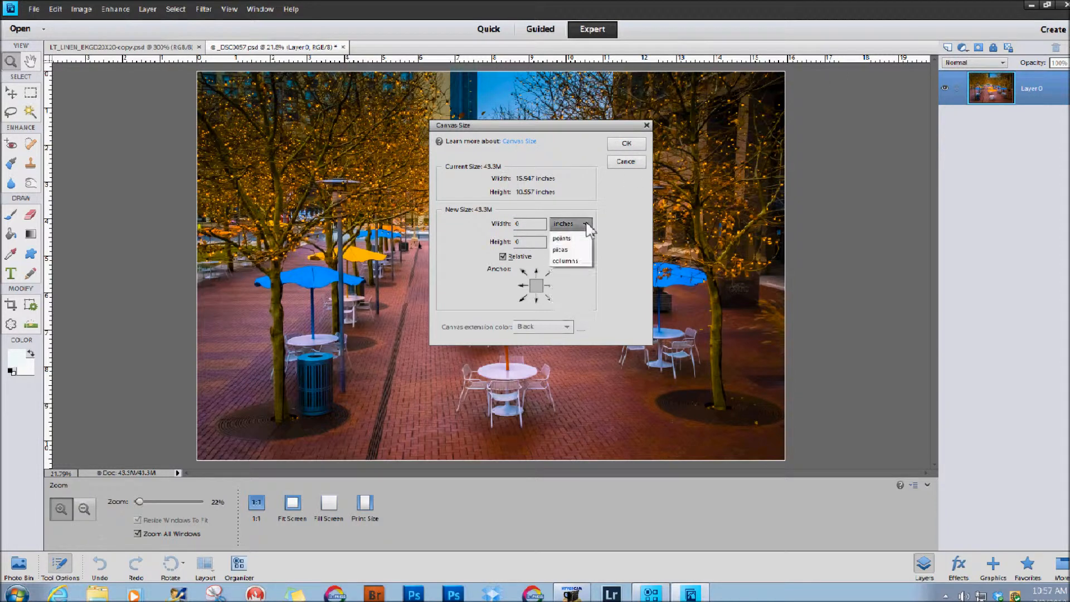
click(594, 249)
click(589, 243)
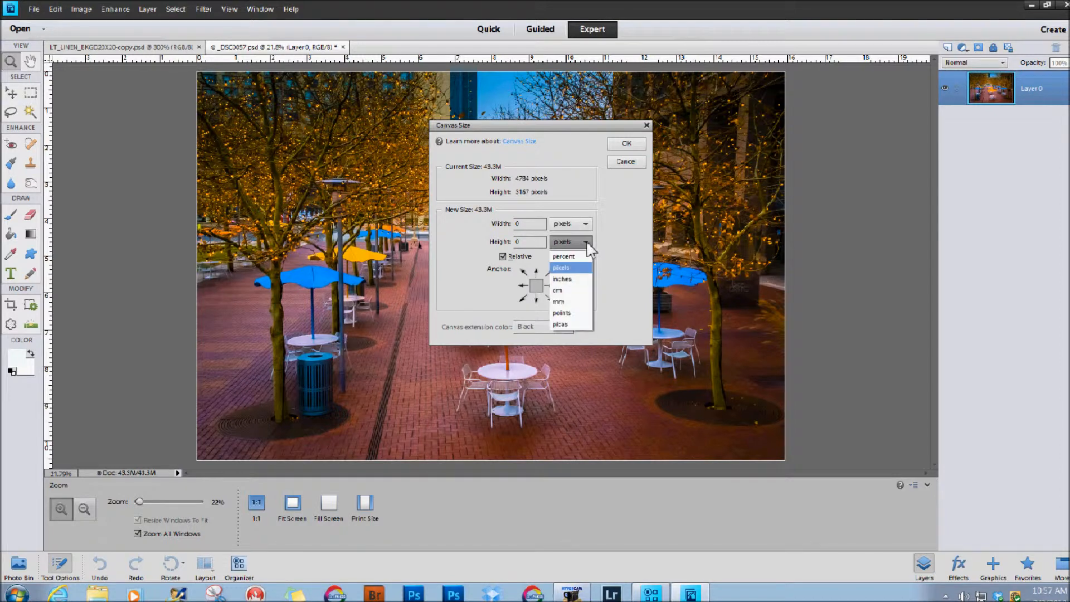
click(581, 268)
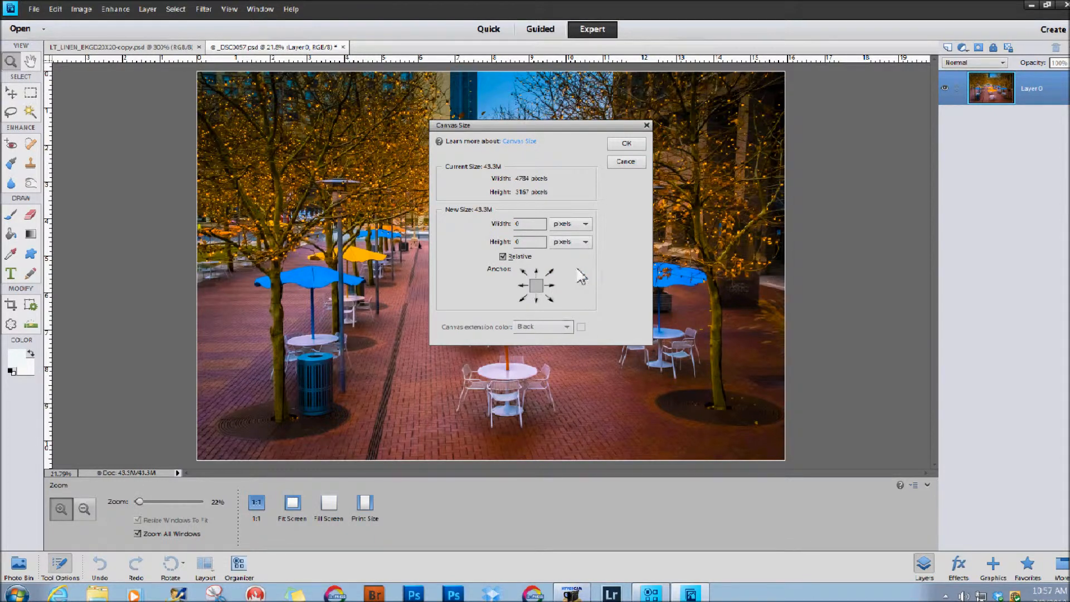
click(519, 225)
text(5)
double_click(525, 243)
text(5)
key(Tab)
click(629, 163)
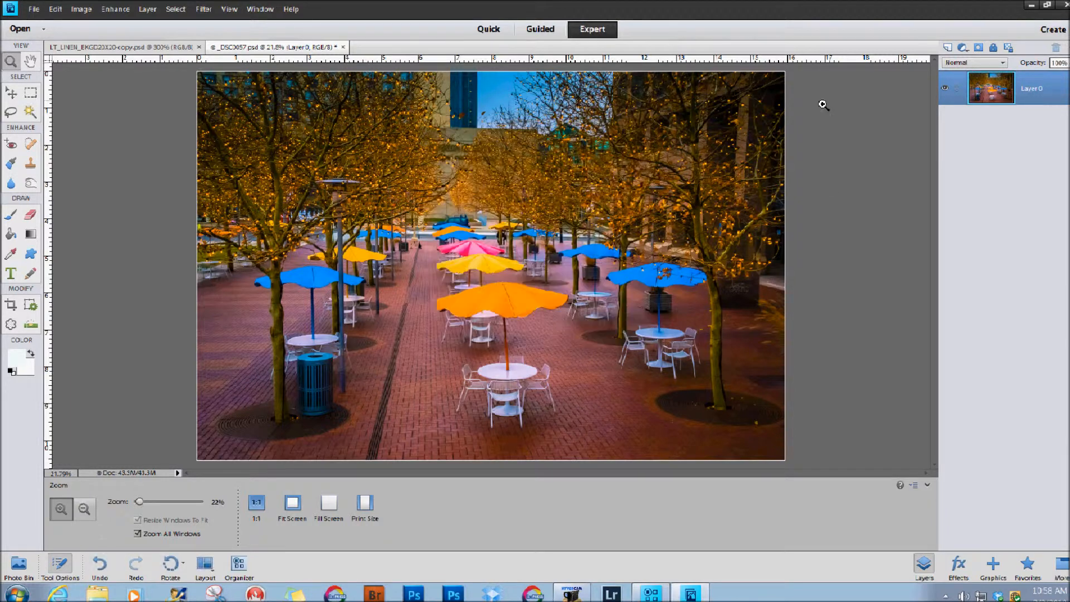
- Flatten the image and convert the resulting Background back into a regular layer
click(1067, 49)
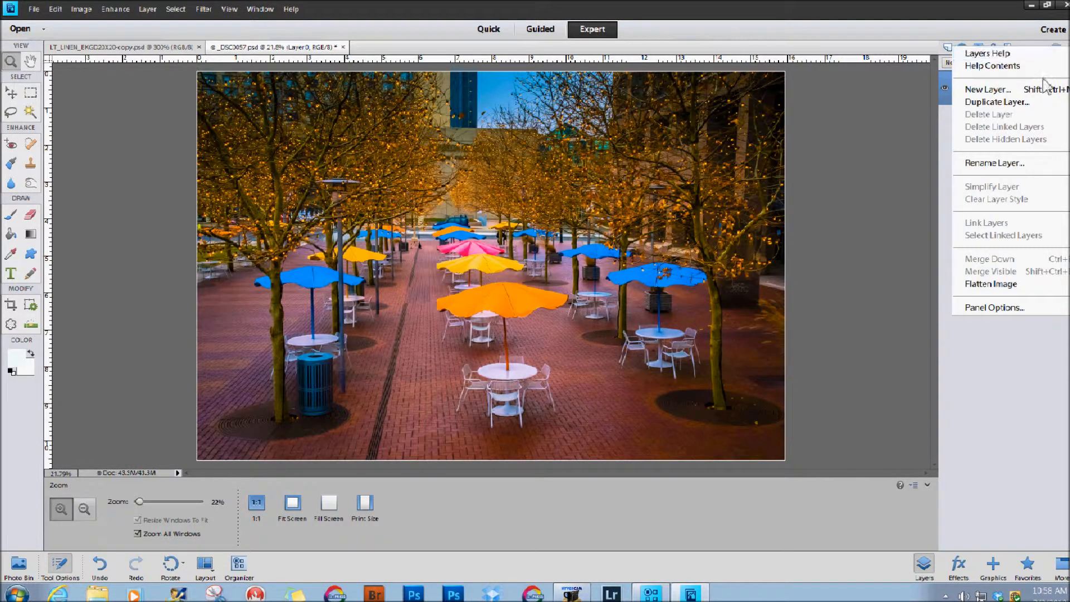
click(992, 284)
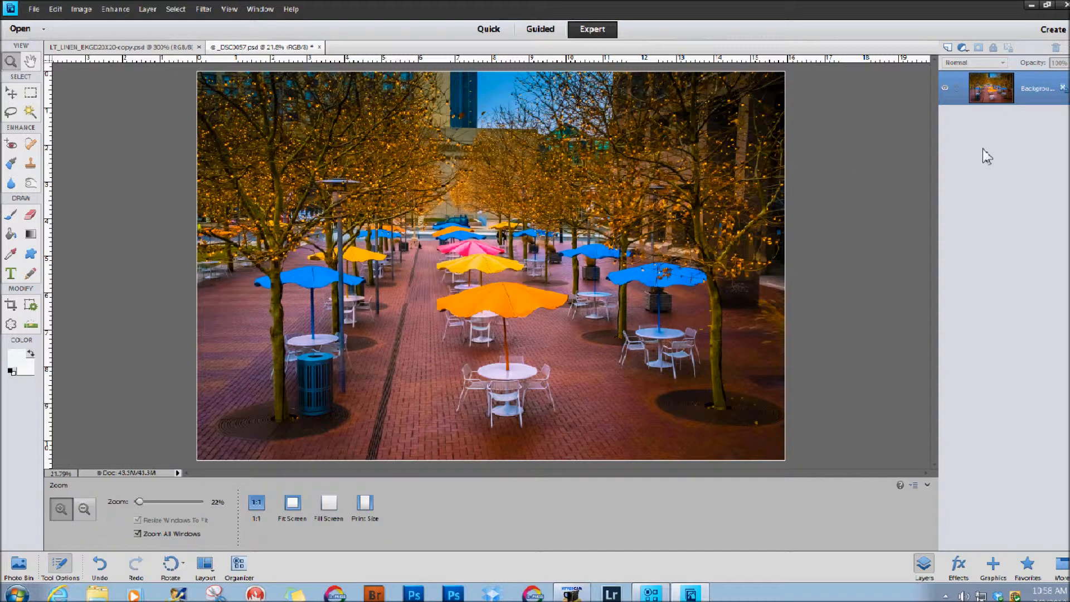
click(1063, 91)
click(81, 10)
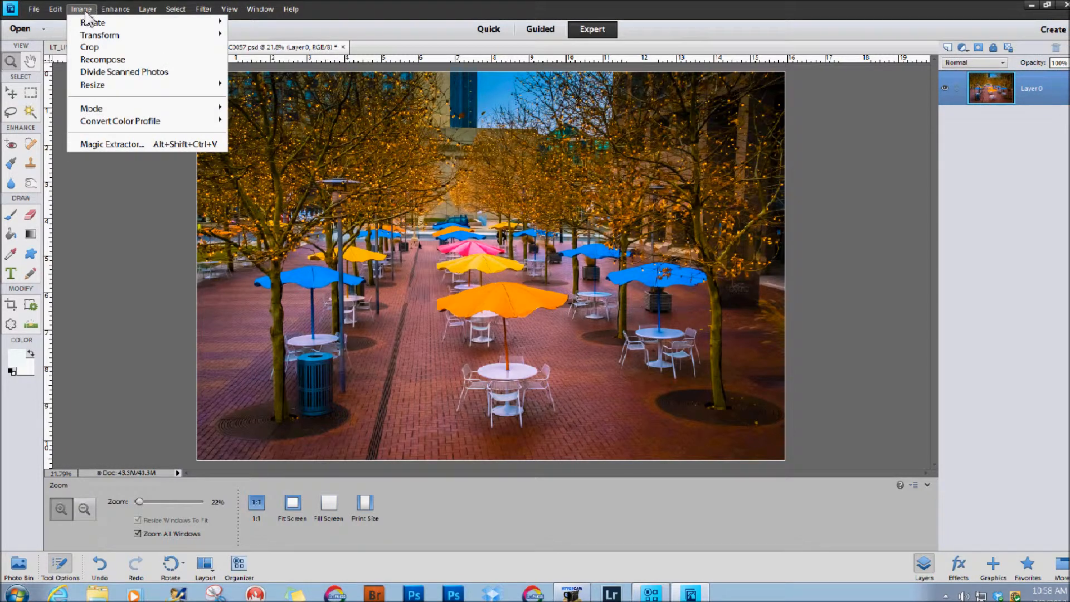
mouse_move(165, 91)
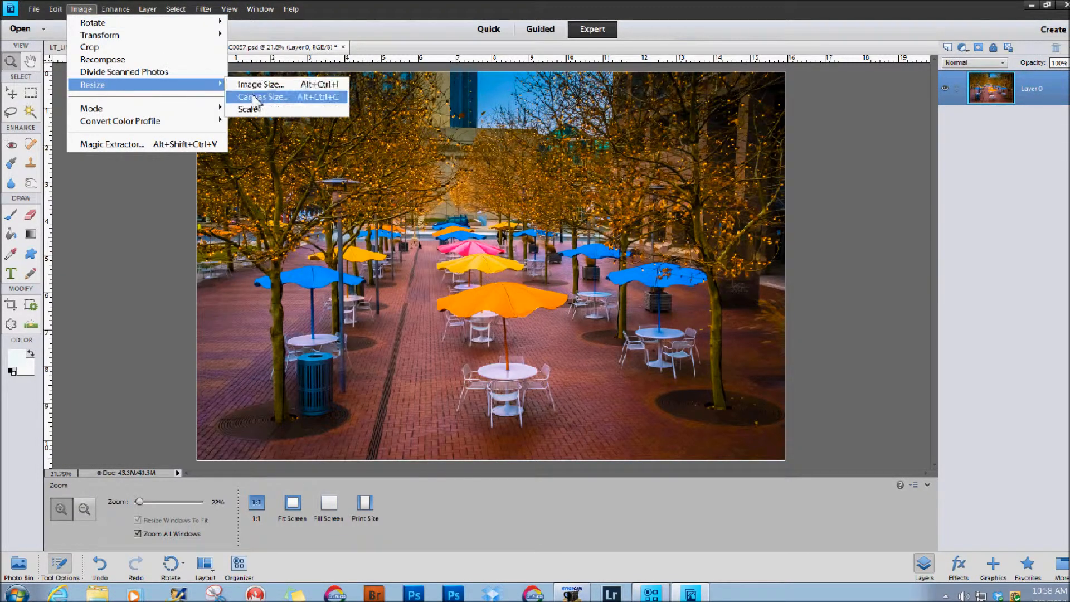
click(256, 97)
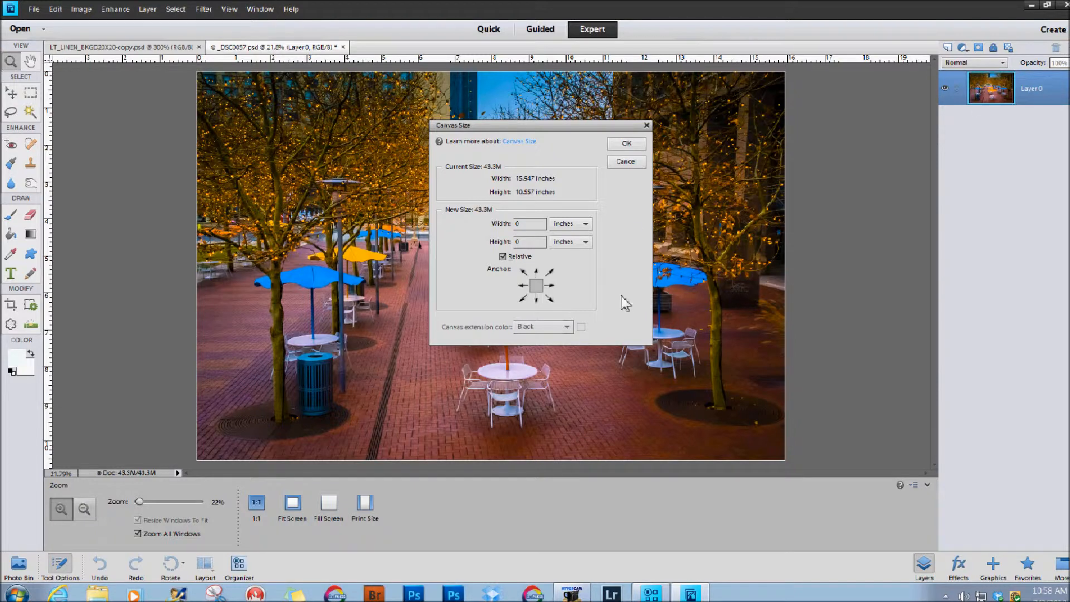
click(627, 163)
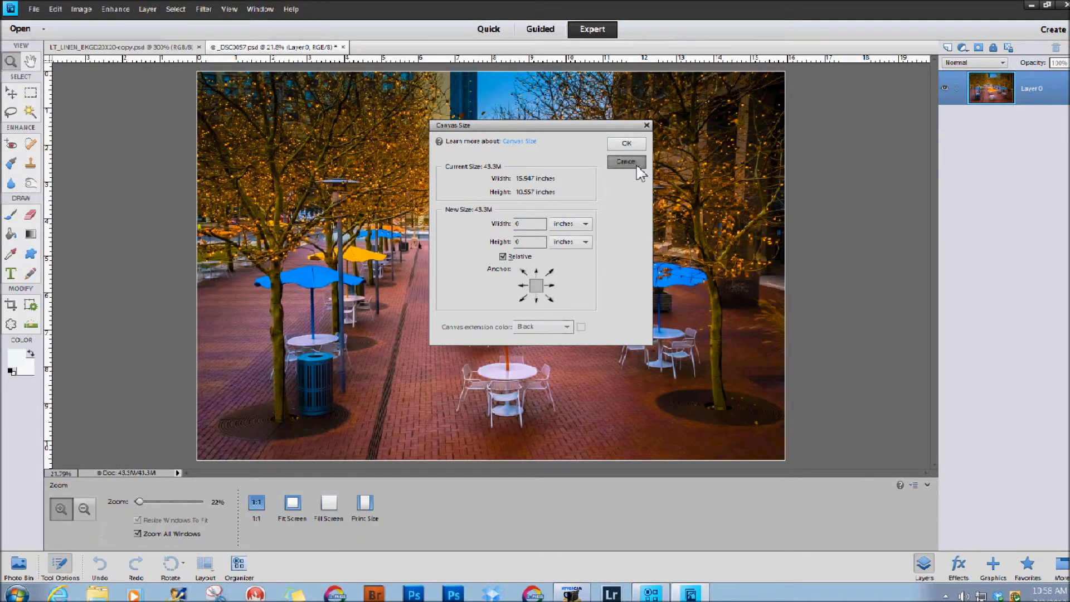
- Flatten the image and extend its canvas by a relative 10 pixels in width and height, with Gray as the canvas extension color
click(1059, 47)
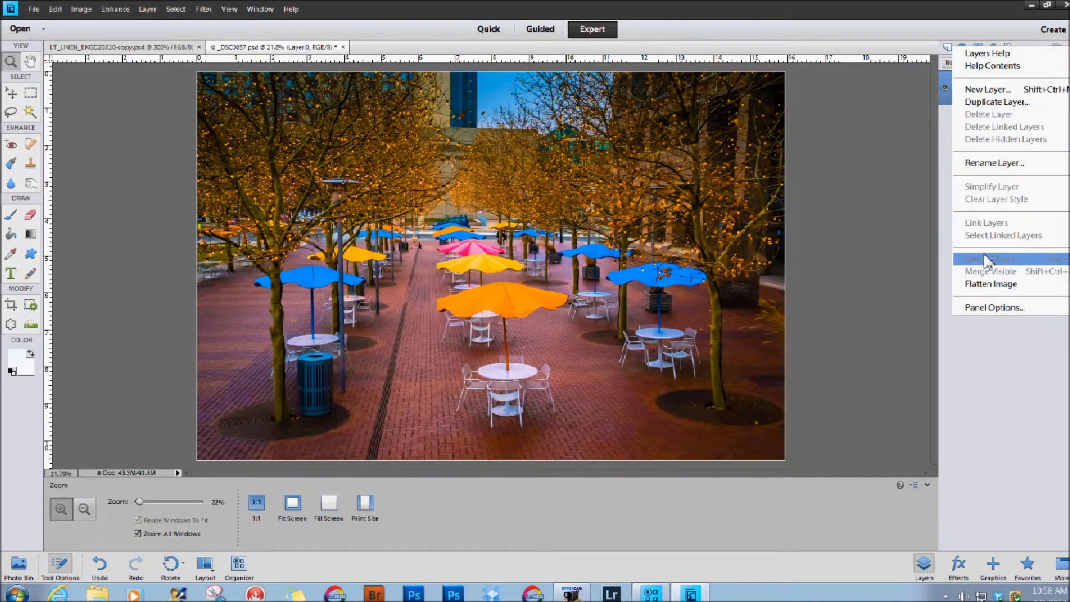
click(989, 284)
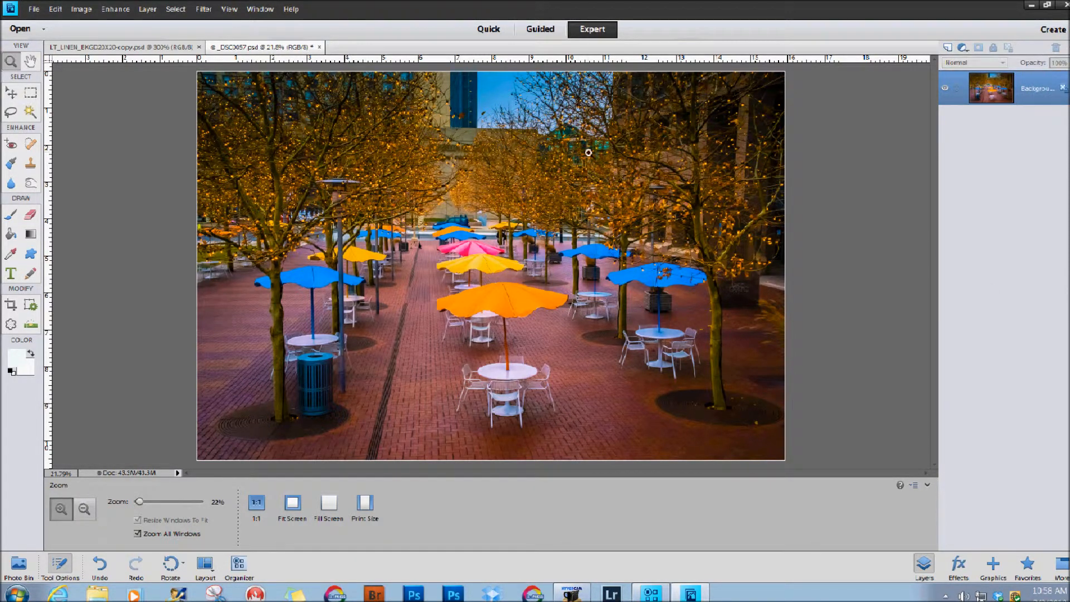
click(79, 10)
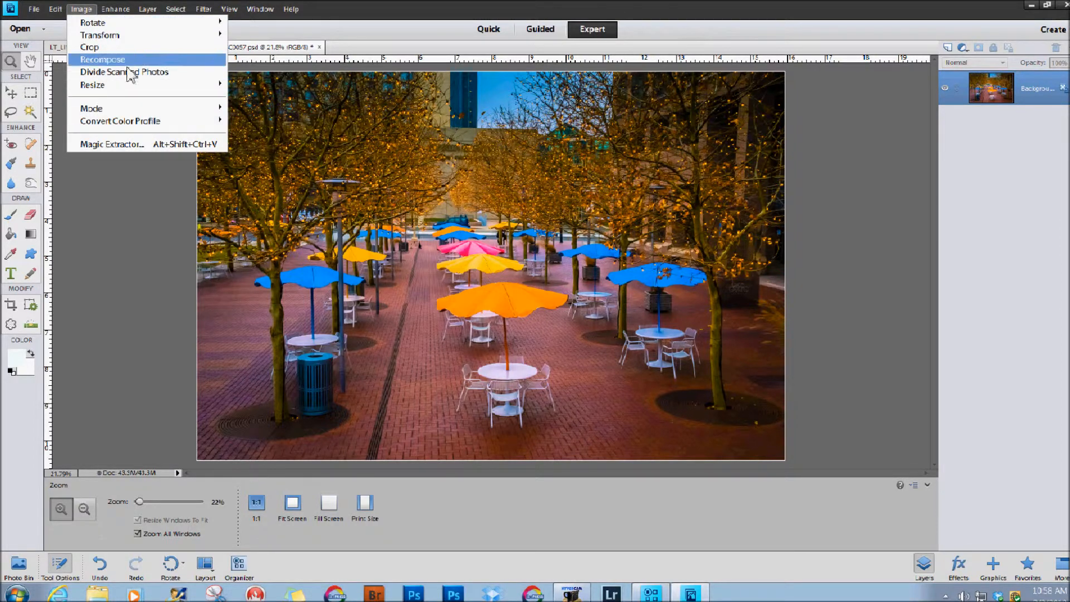
mouse_move(215, 84)
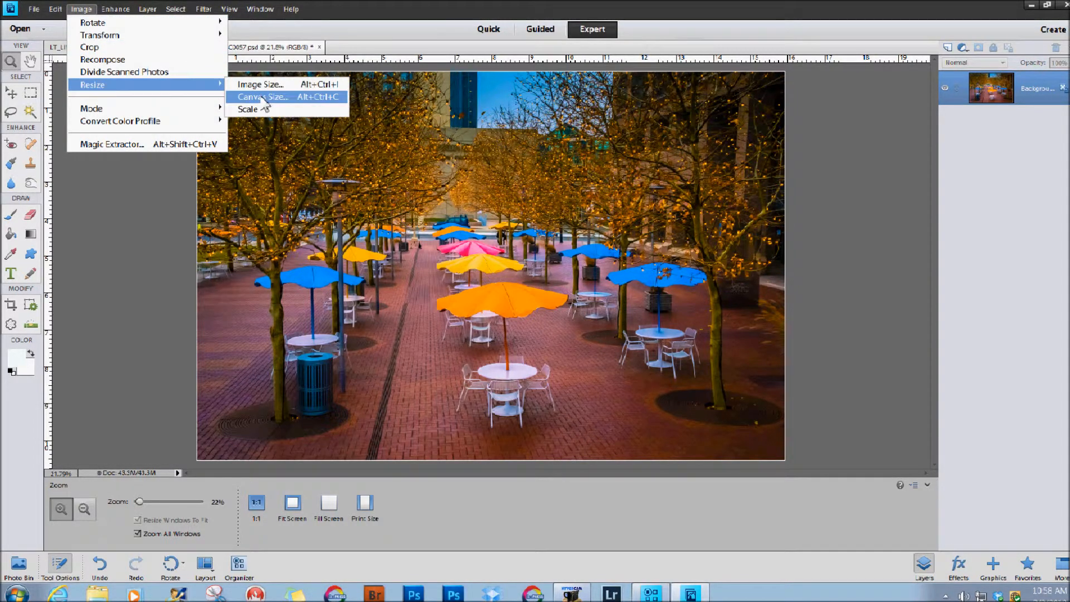
click(262, 97)
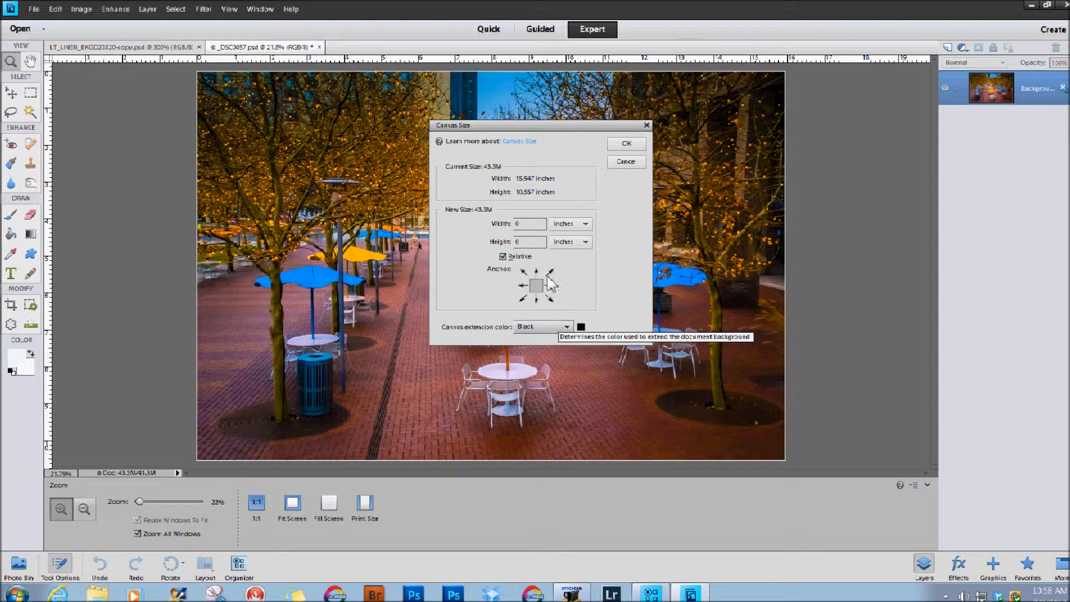
click(585, 224)
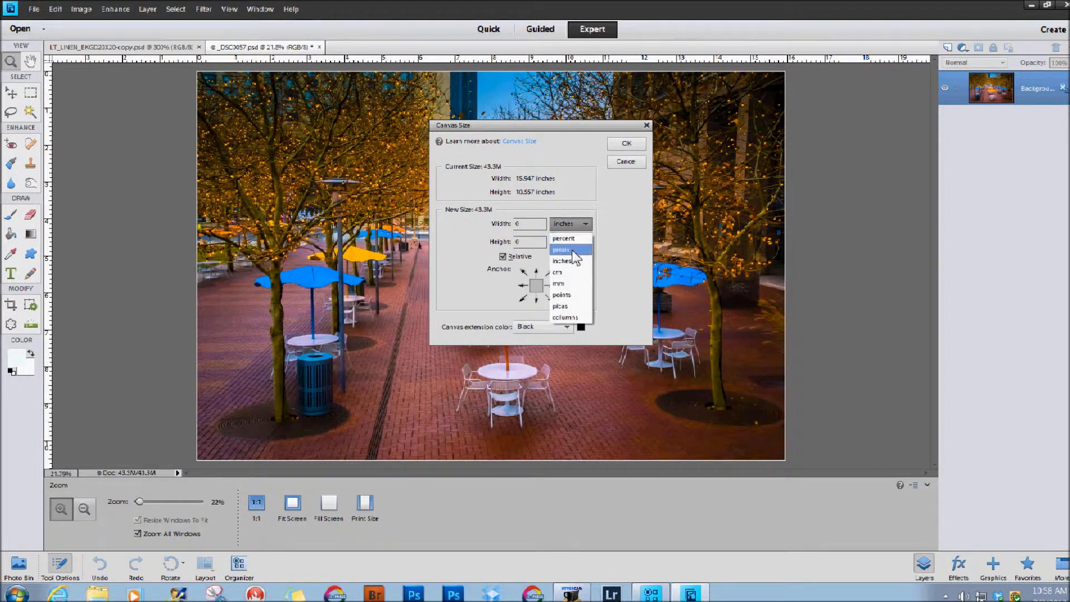
click(573, 251)
click(585, 243)
click(585, 242)
click(516, 225)
text(1)
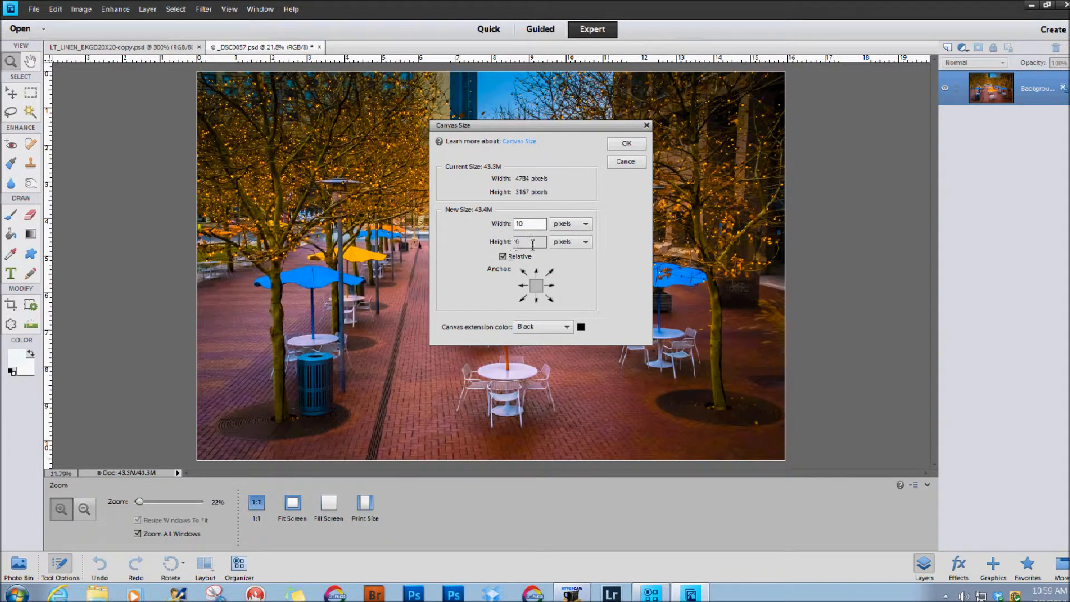
click(513, 244)
text(1)
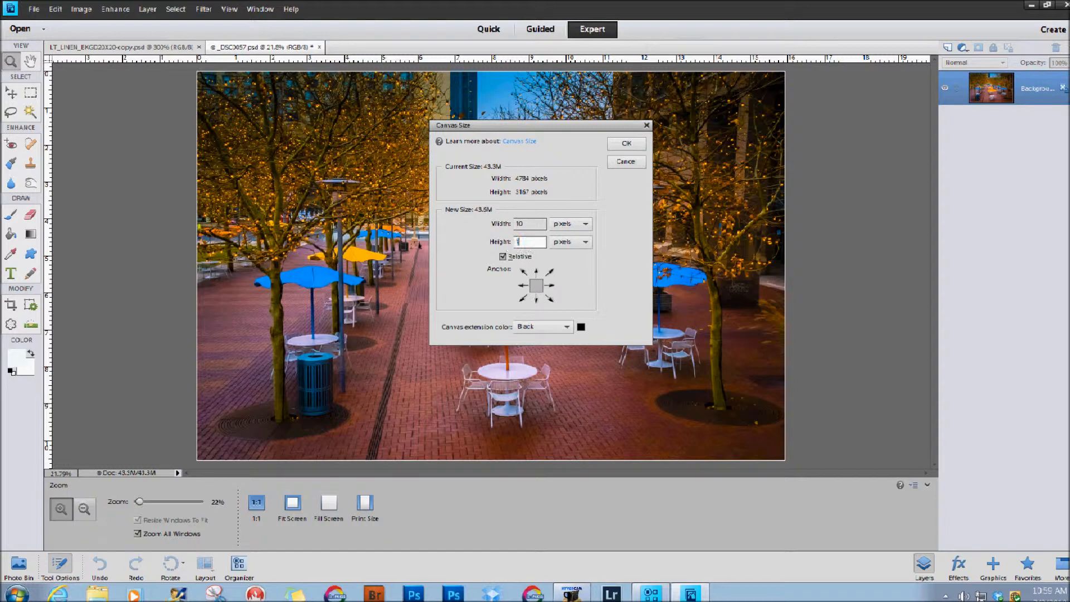
click(567, 327)
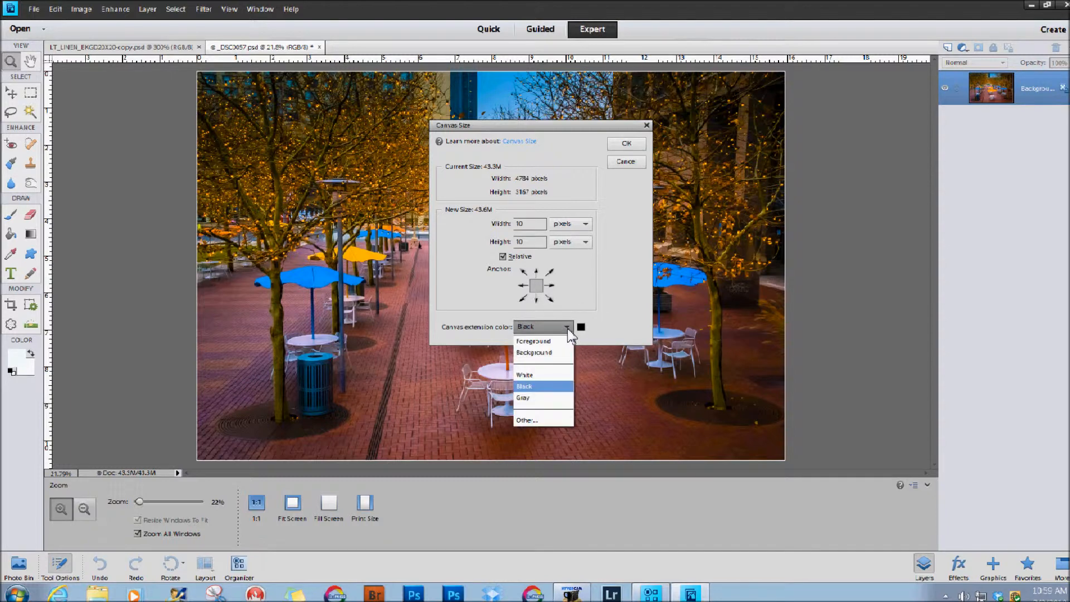
click(539, 398)
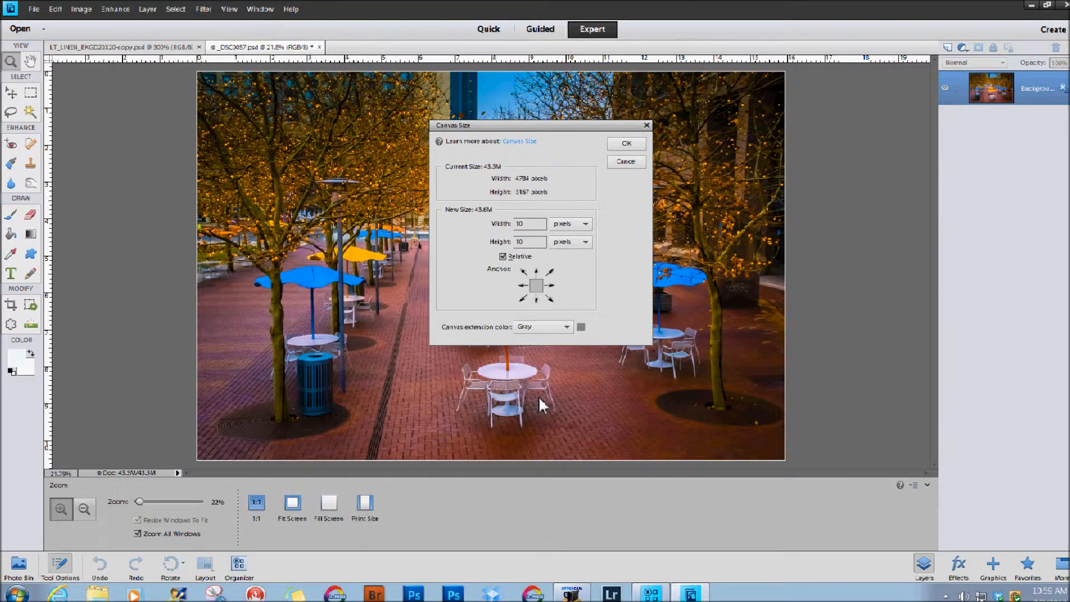
click(626, 145)
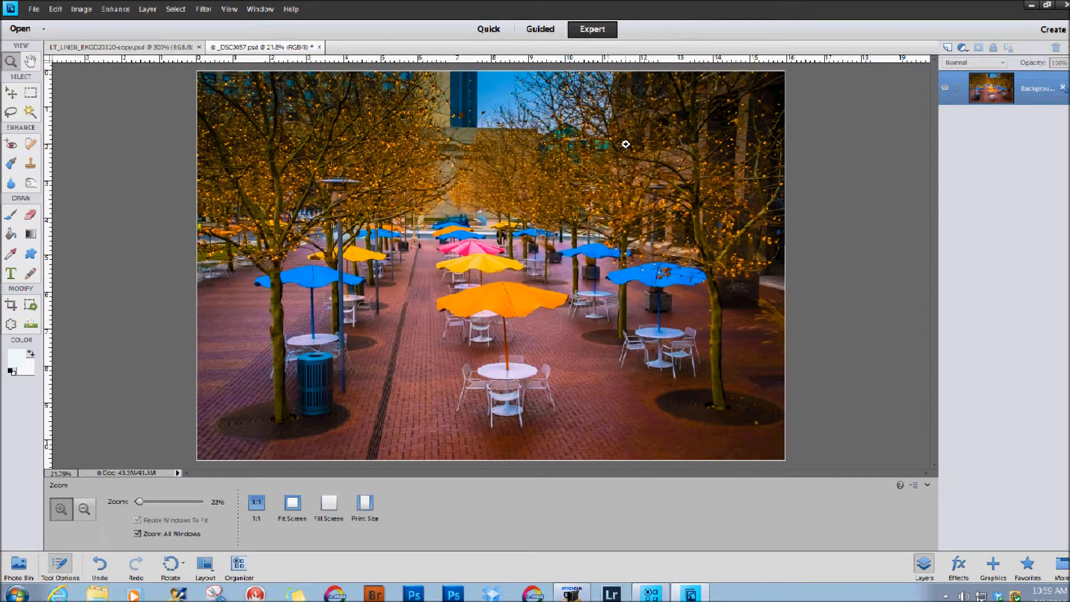
- Change the workspace color surrounding the image to black
right_click(78, 211)
click(86, 233)
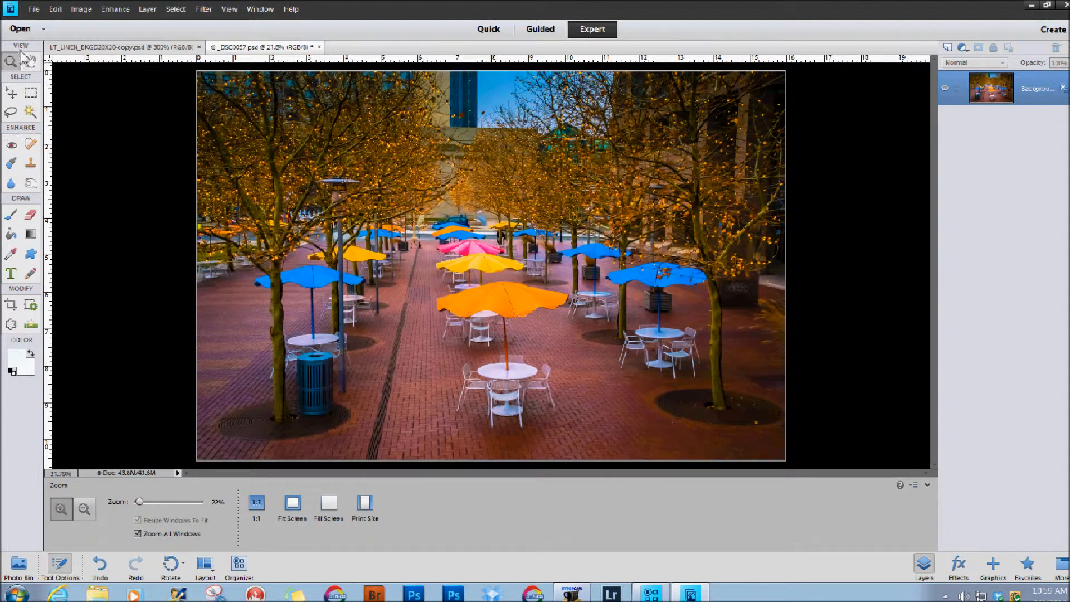
- Examine the white and gray borders up close at the photo's upper-left corner and hide the tool options
click(182, 122)
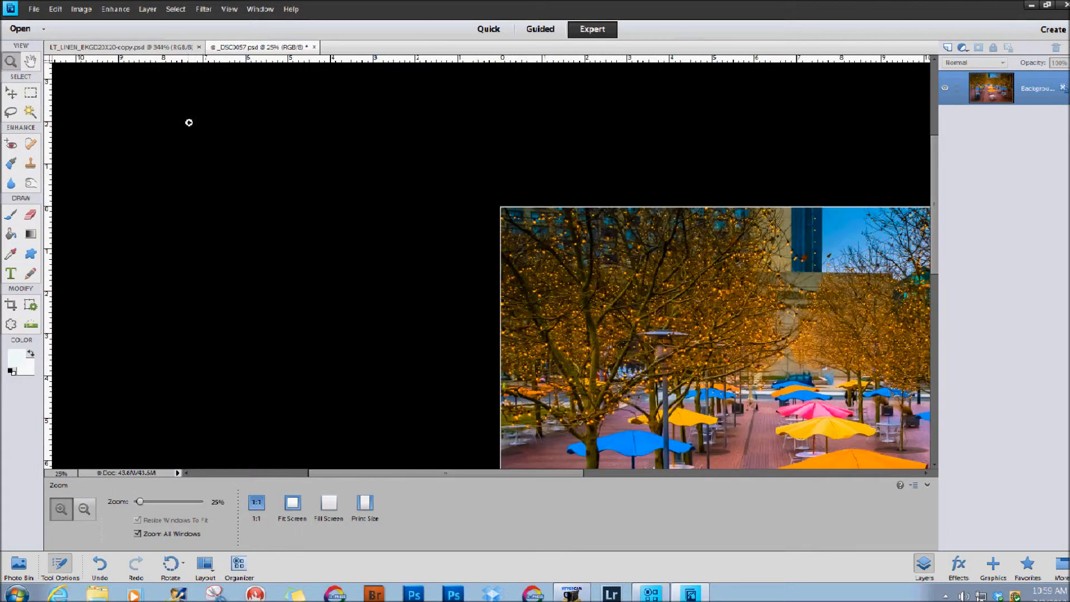
click(497, 250)
click(489, 231)
click(489, 225)
click(502, 232)
click(503, 232)
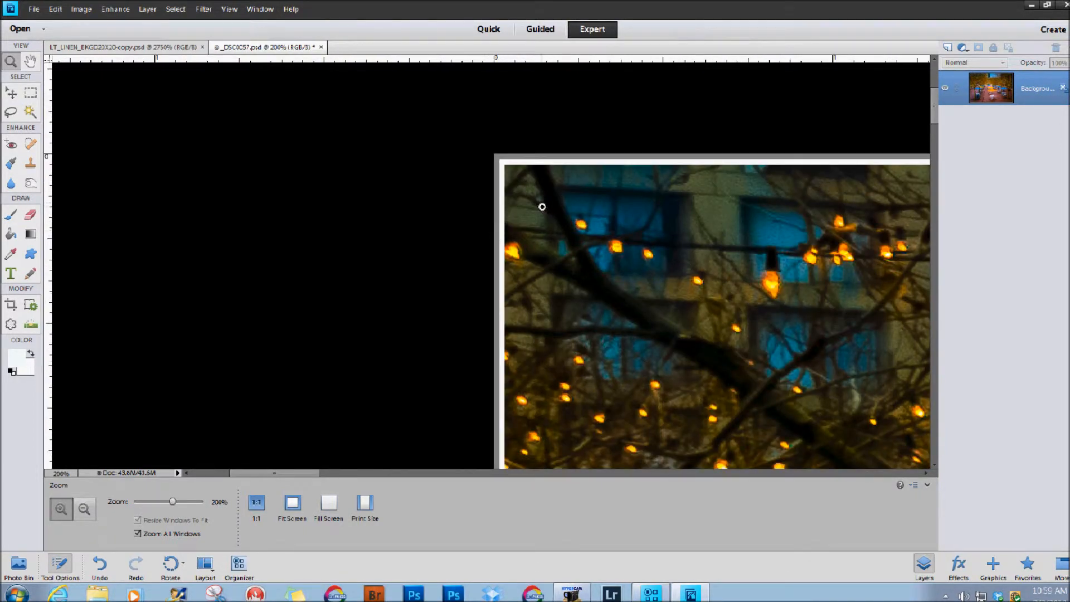
click(513, 191)
click(506, 191)
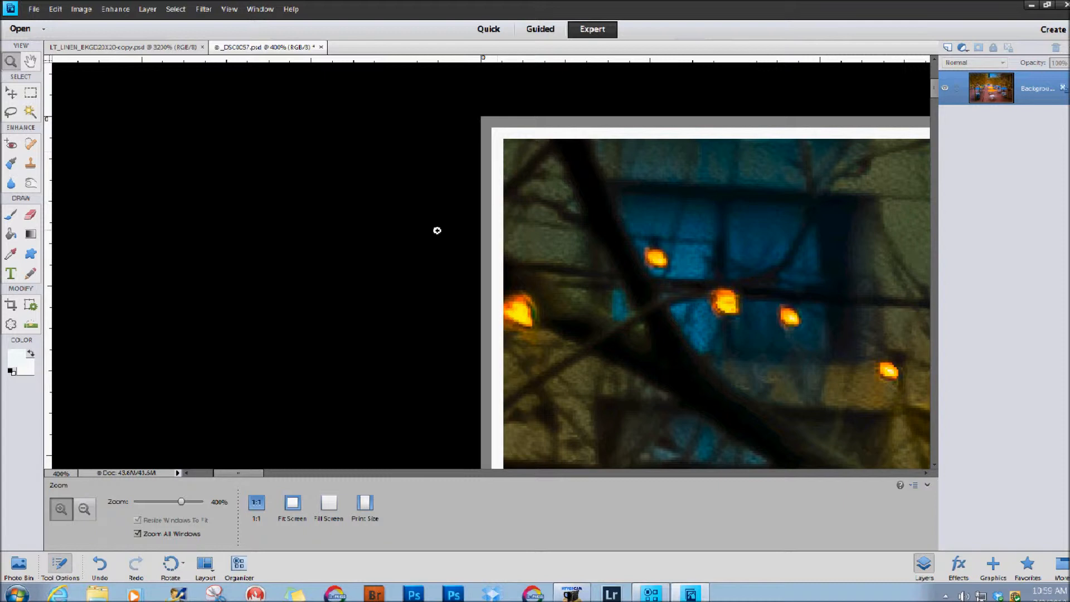
click(20, 567)
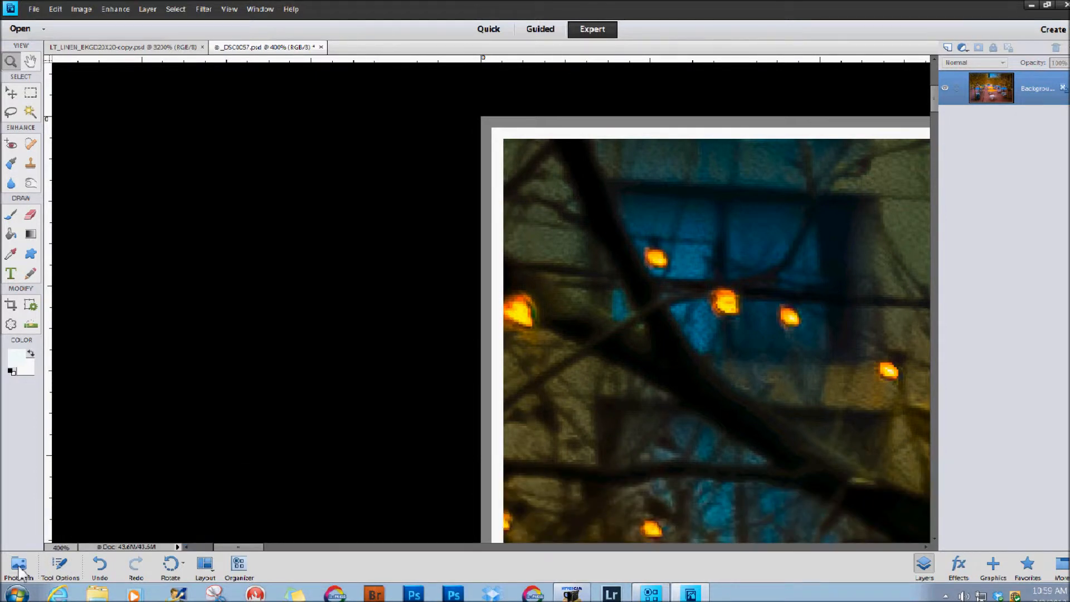
- Switch to the linen background document, fit it to the screen, and place the bordered _DSC0057.psd photo onto it
click(18, 568)
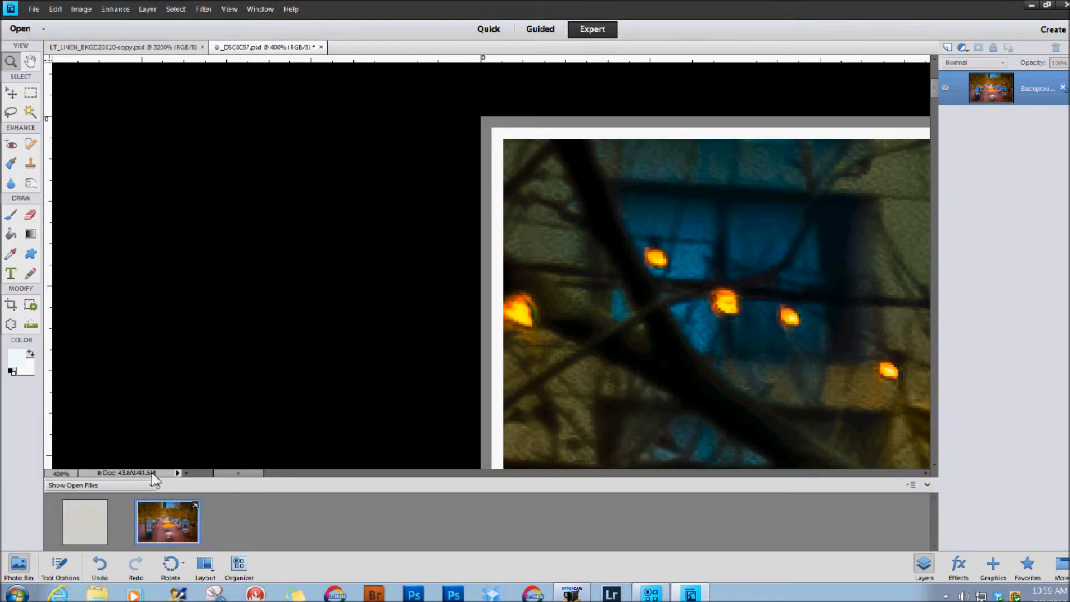
click(85, 518)
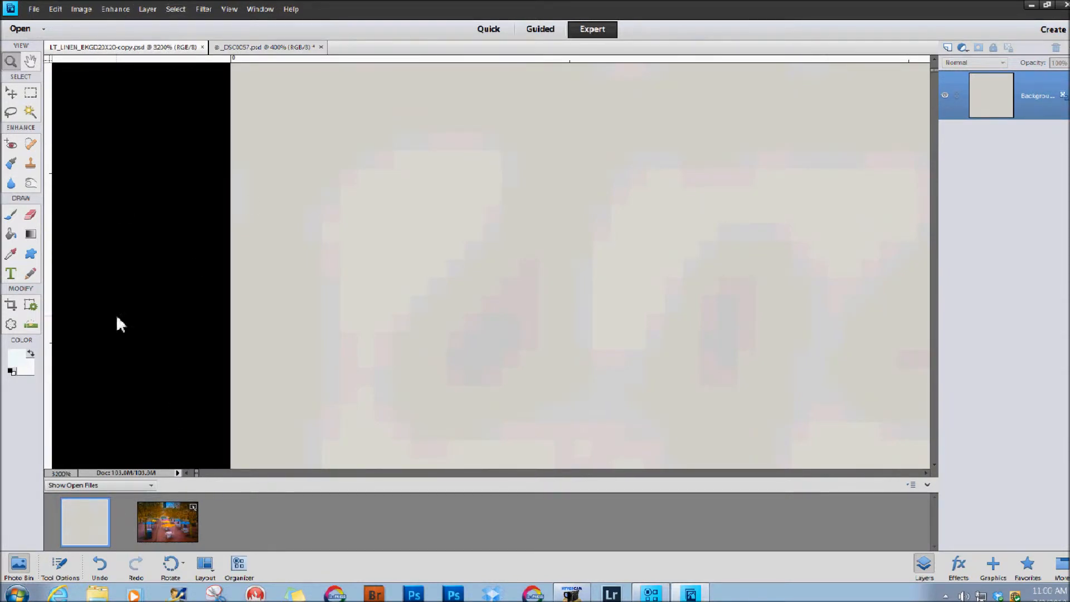
click(10, 62)
click(291, 504)
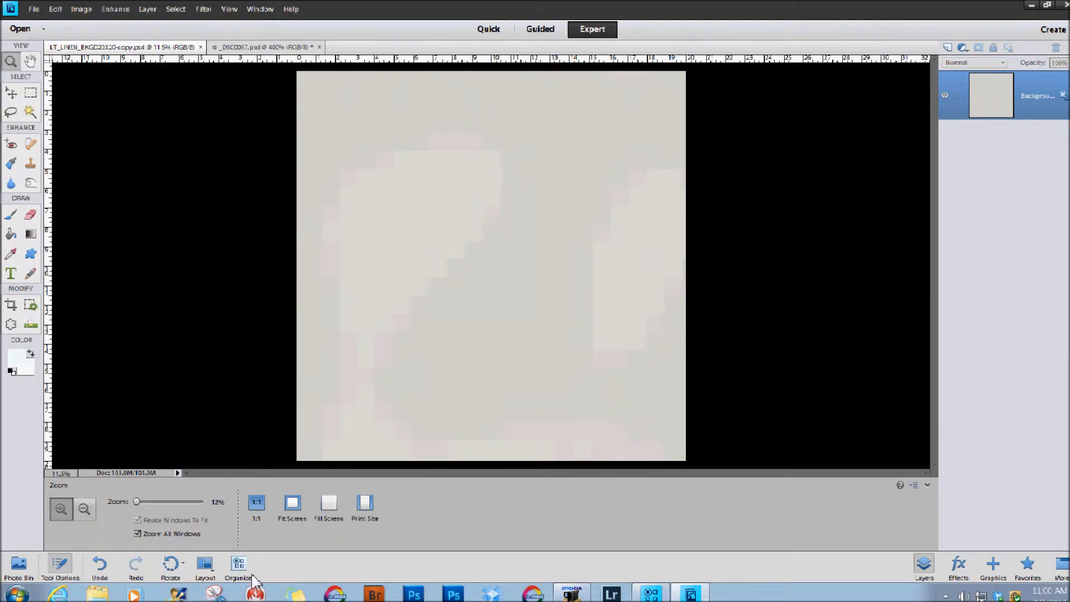
click(18, 566)
drag(166, 521, 466, 210)
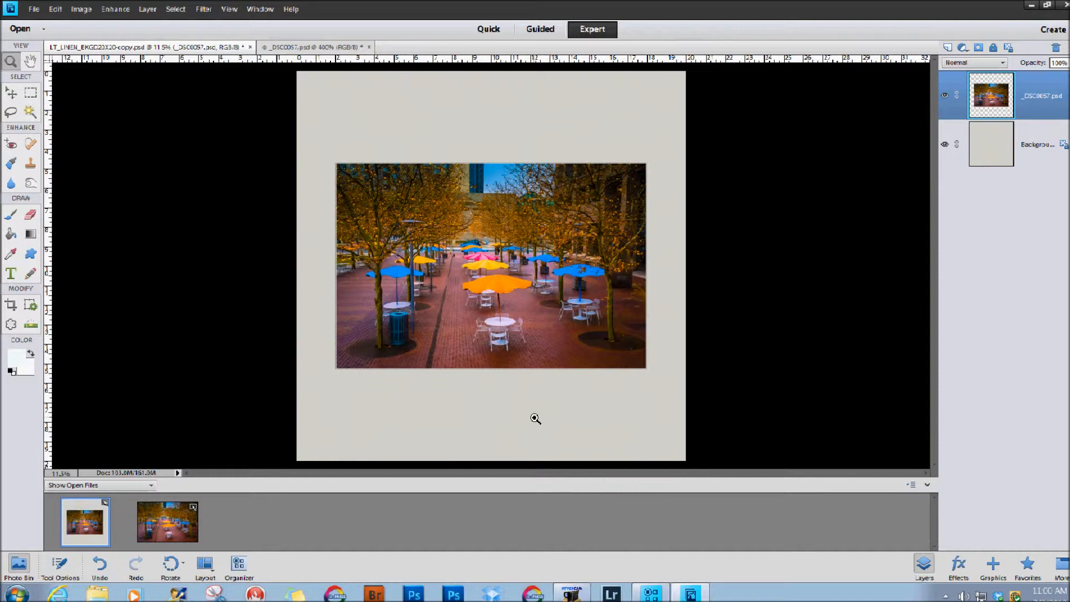
- Set up horizontal text in Calibri, 48 pt, with a medium gray color for a title on the linen beneath the photo
click(536, 419)
click(444, 260)
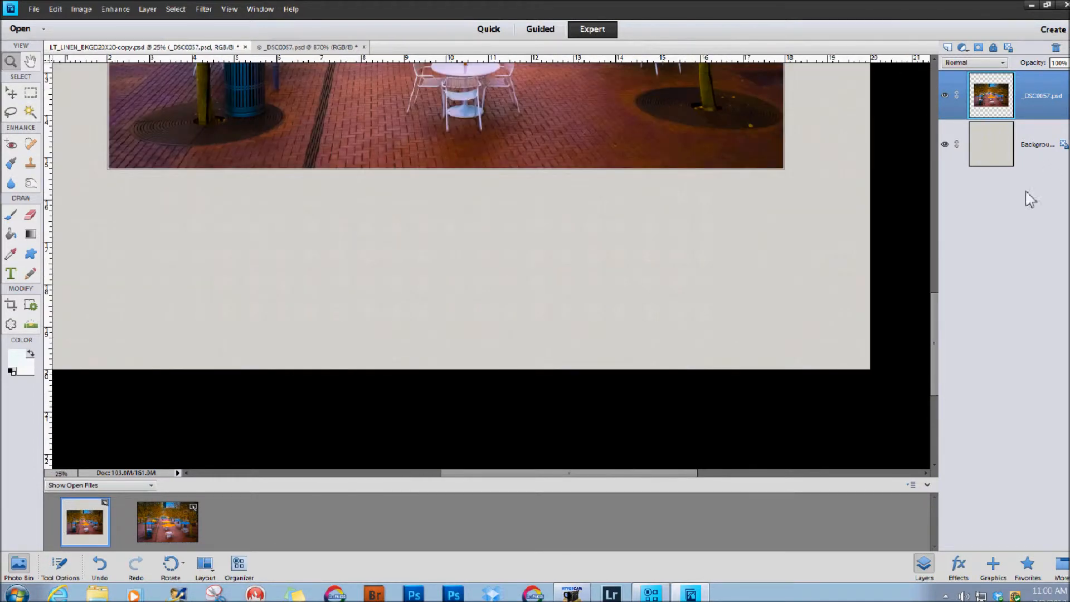
drag(934, 314, 949, 298)
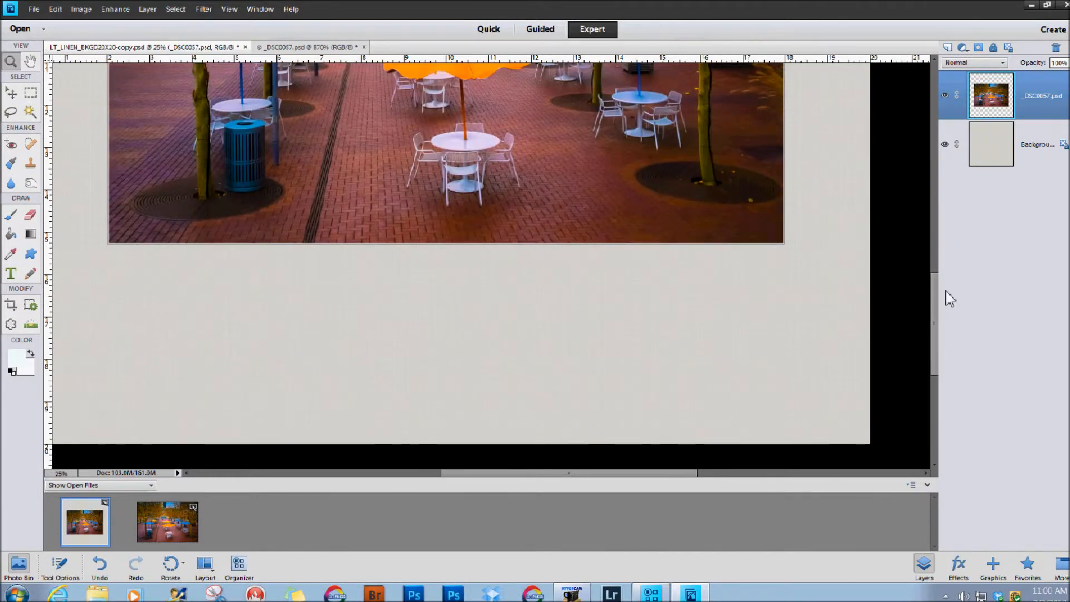
click(413, 316)
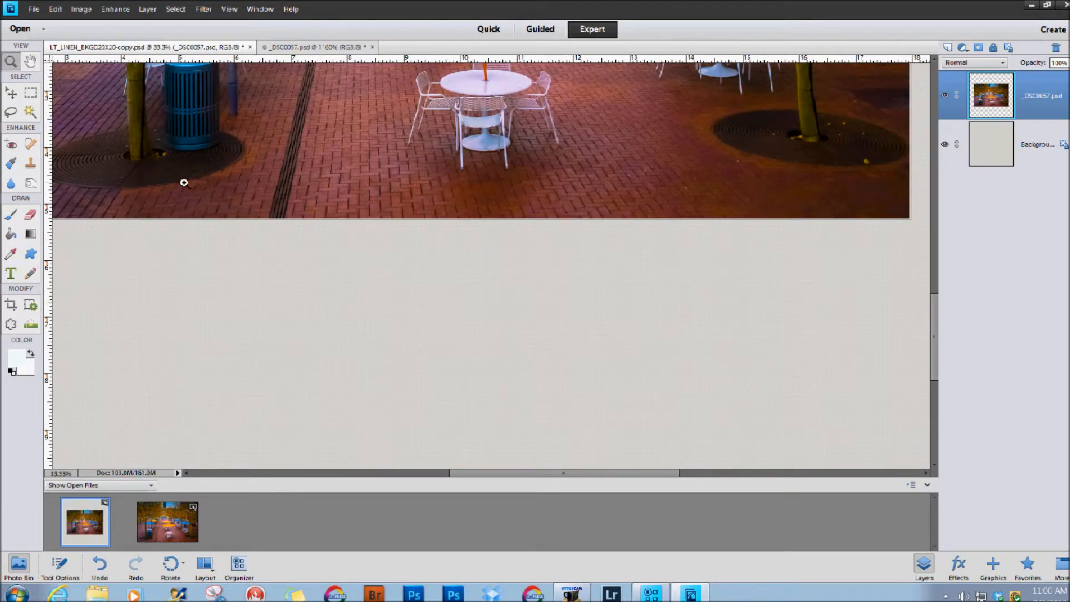
click(13, 275)
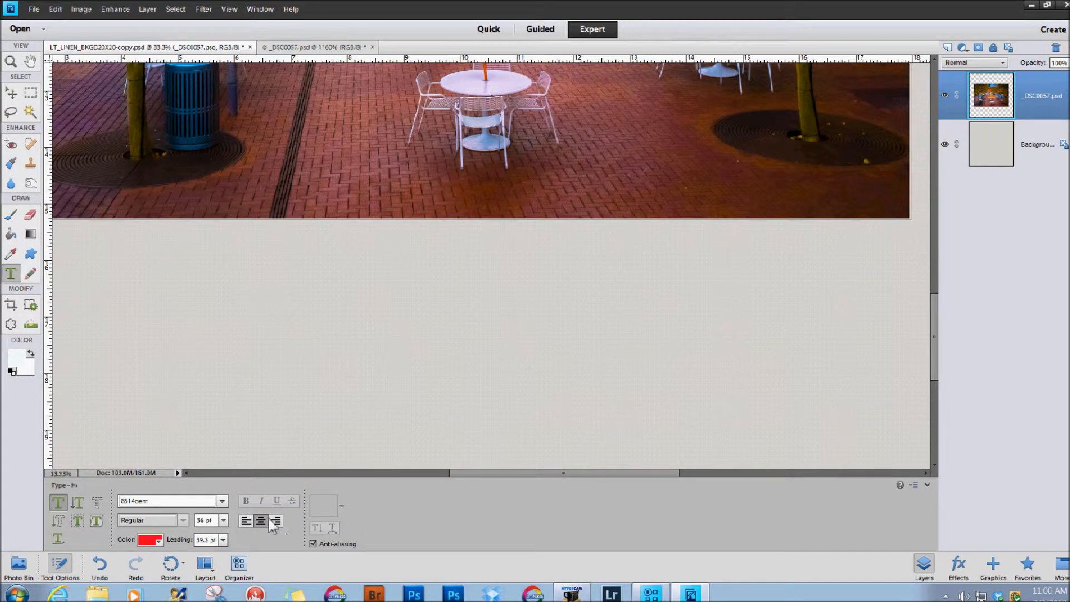
click(225, 503)
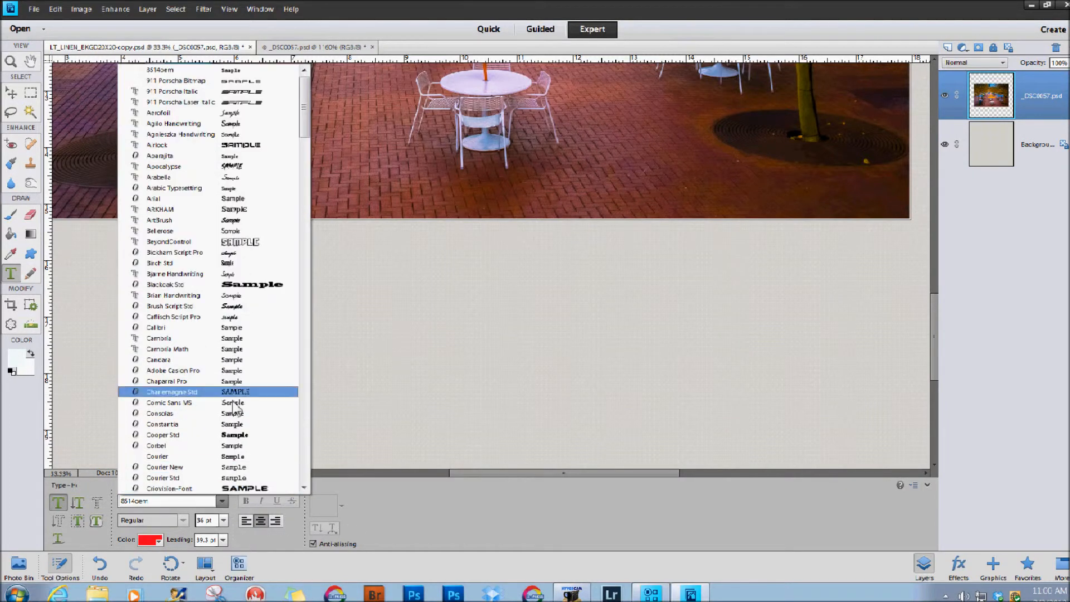
click(186, 331)
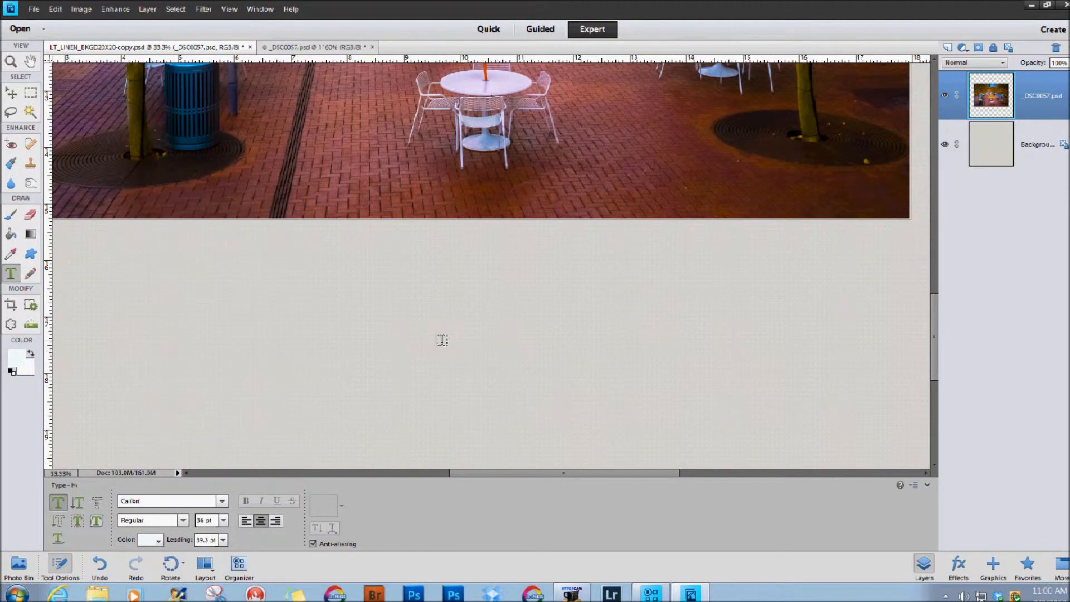
click(223, 520)
click(209, 490)
click(150, 540)
click(209, 472)
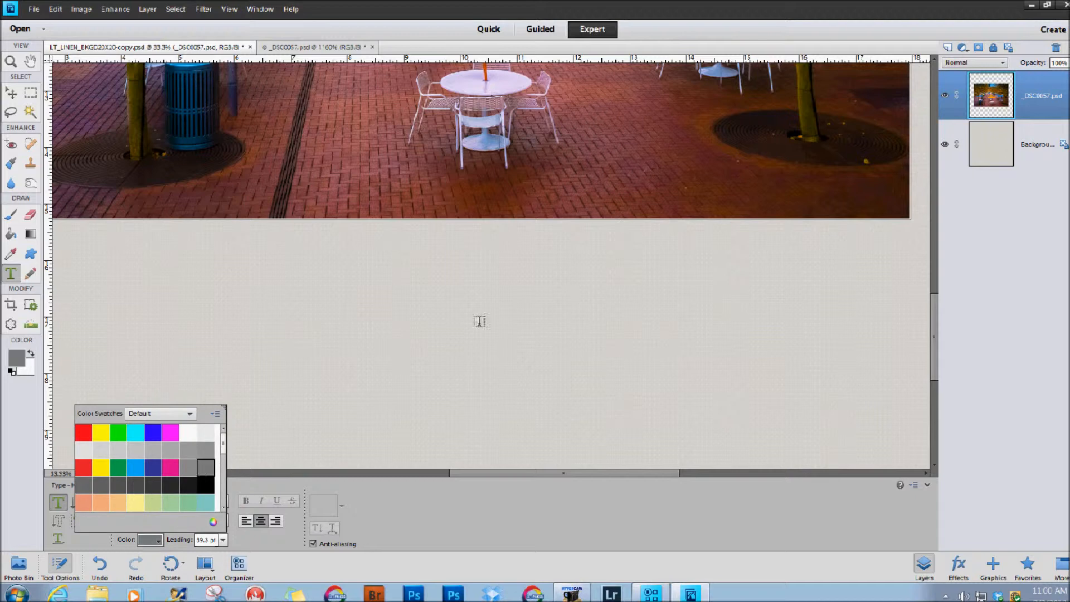
- Add the text "christmas lights" on the linen below the photo and commit it
click(457, 338)
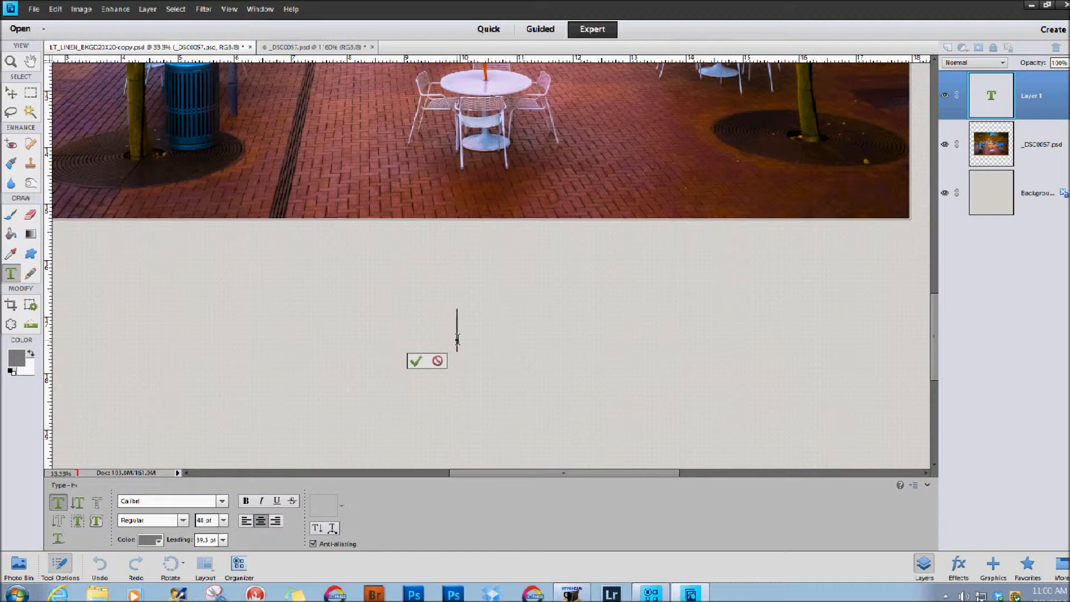
text(christim)
key(BackSpace)
key(BackSpace)
text(mas)
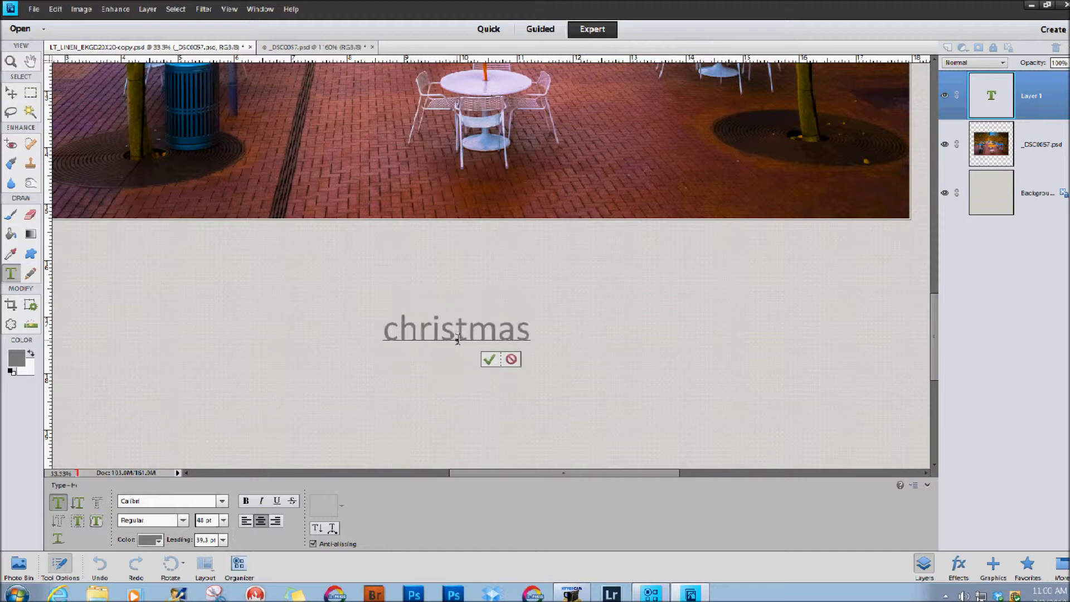
text( lights)
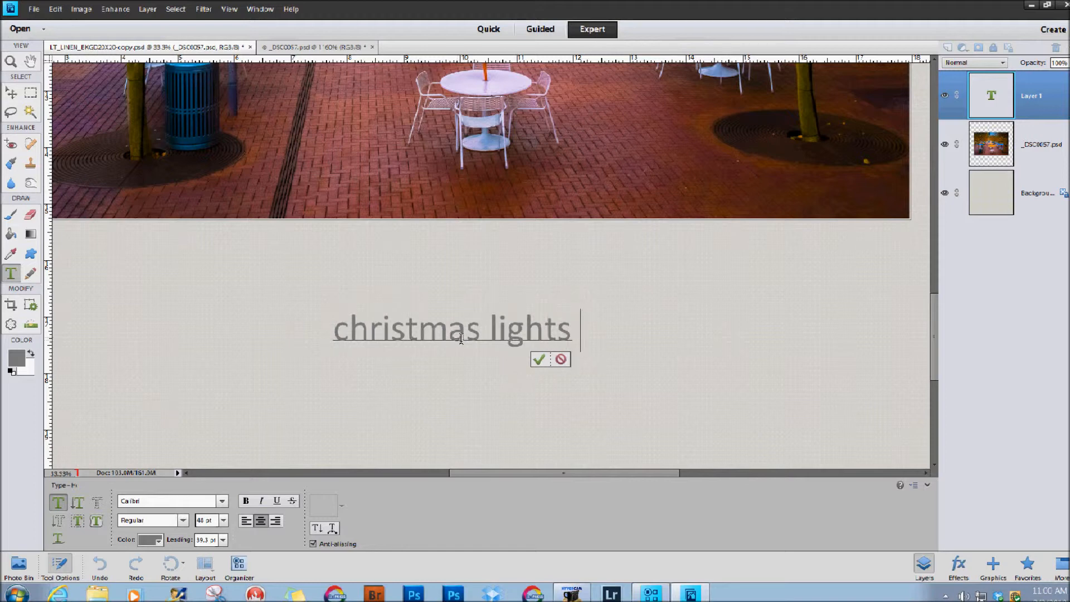
click(539, 359)
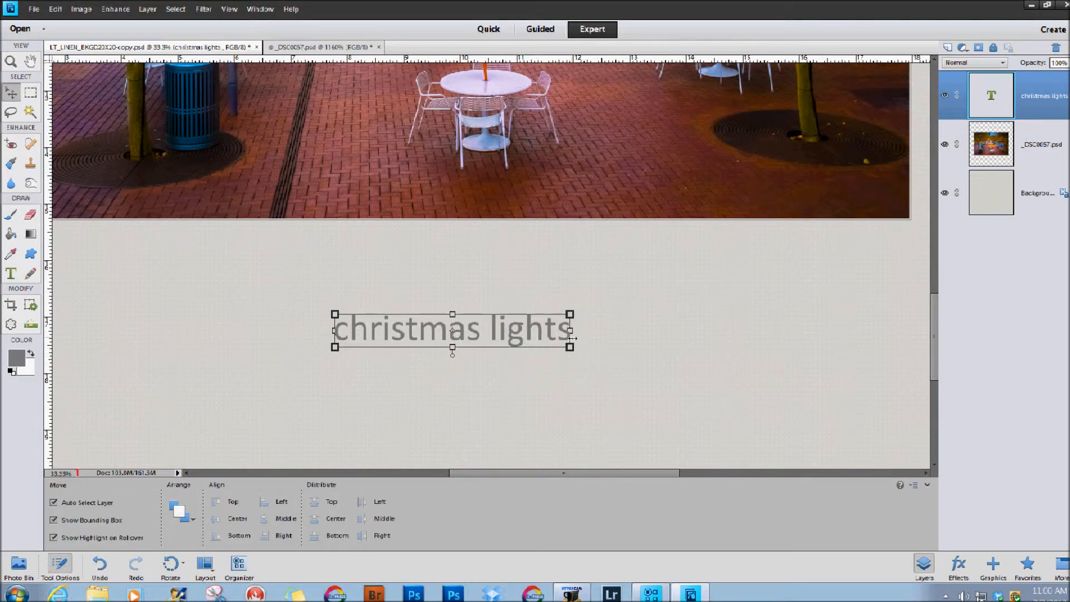
- Stretch the "christmas lights" text without constrained proportions to about 220% width and 183% height, and apply the transform
drag(572, 333, 732, 328)
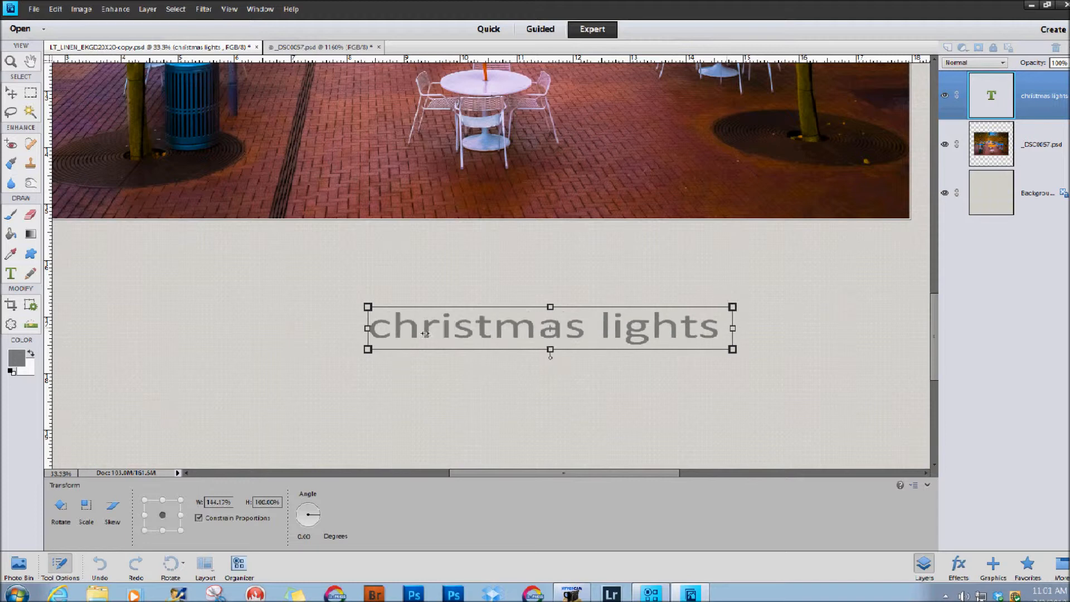
drag(372, 329, 188, 328)
drag(460, 307, 460, 292)
drag(461, 350, 461, 370)
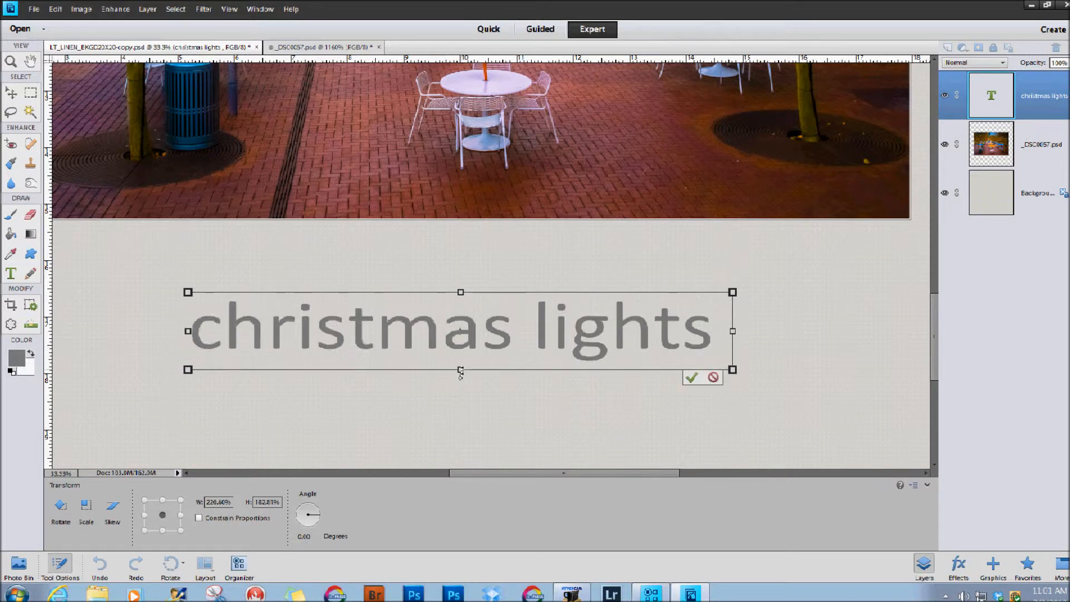
click(692, 377)
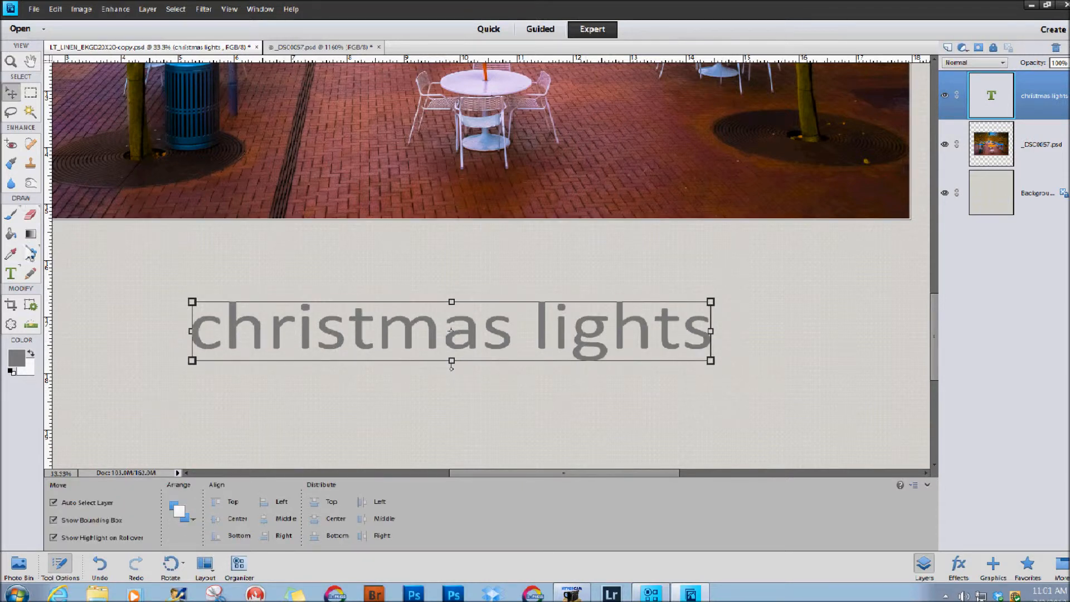
- Try to widen the letter spacing of "lights" by inserting spaces between its letters, and discard the edit
click(11, 273)
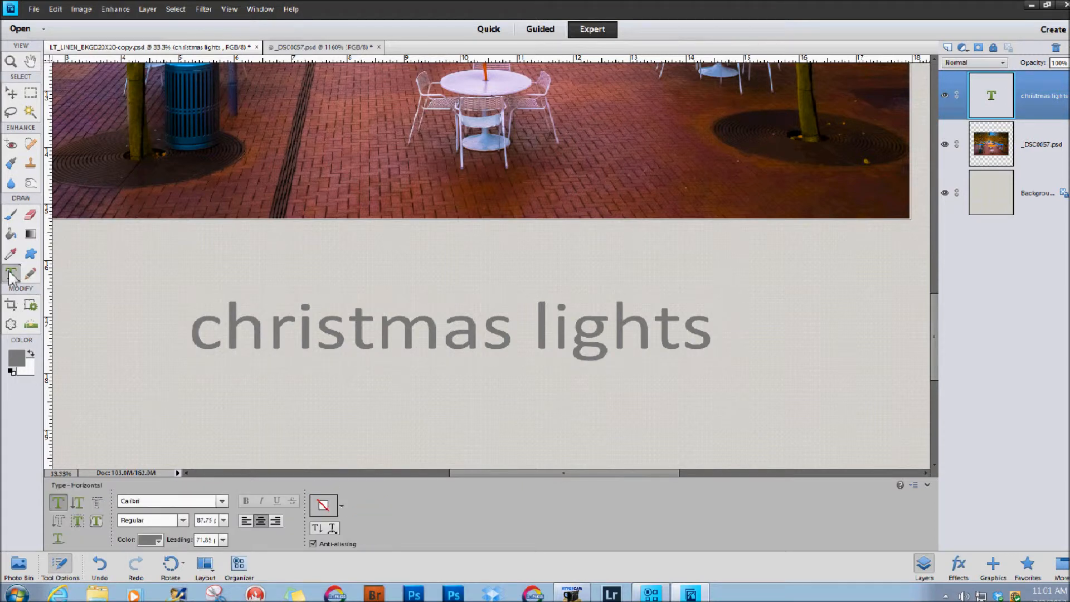
click(682, 346)
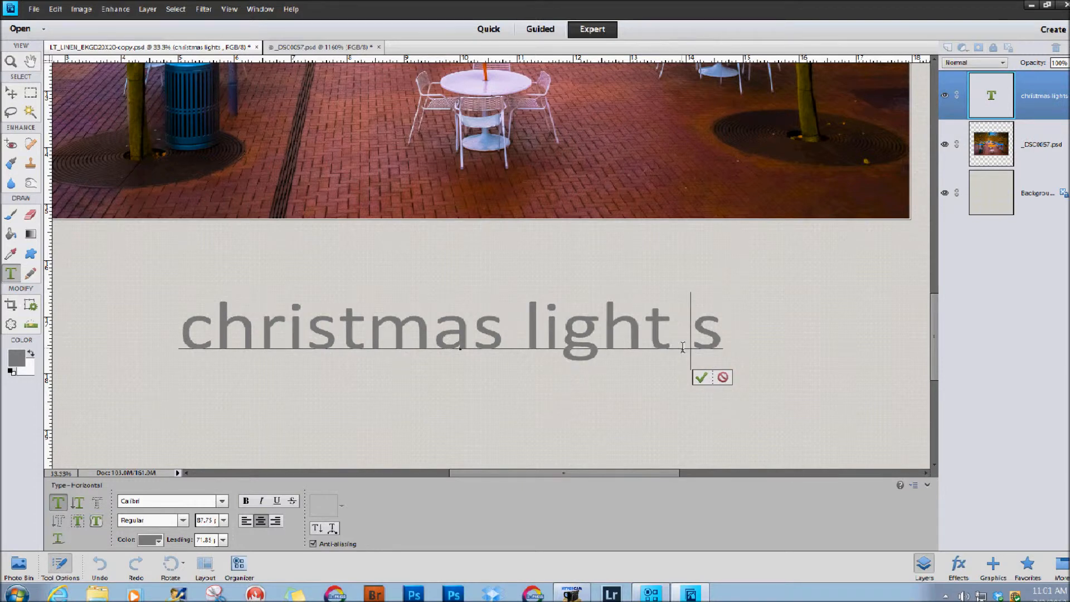
click(639, 352)
click(597, 351)
click(541, 351)
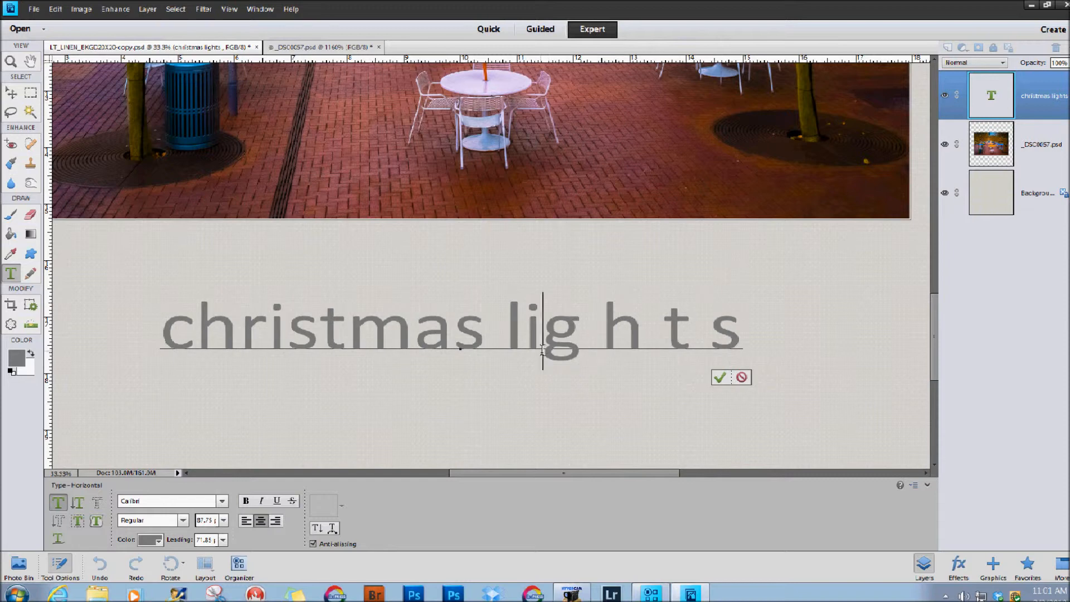
click(513, 351)
click(468, 351)
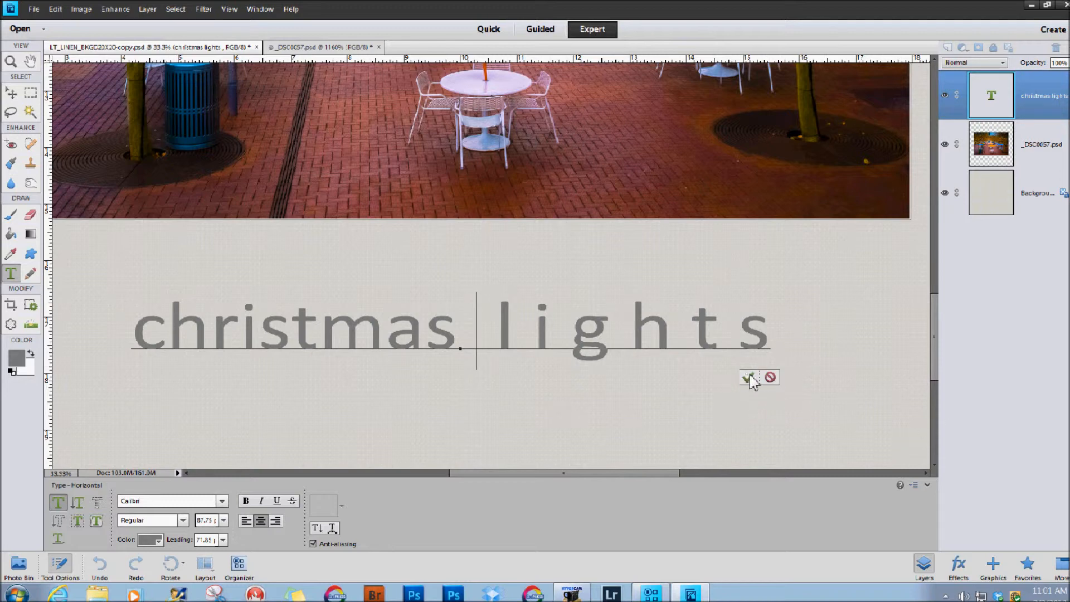
click(770, 377)
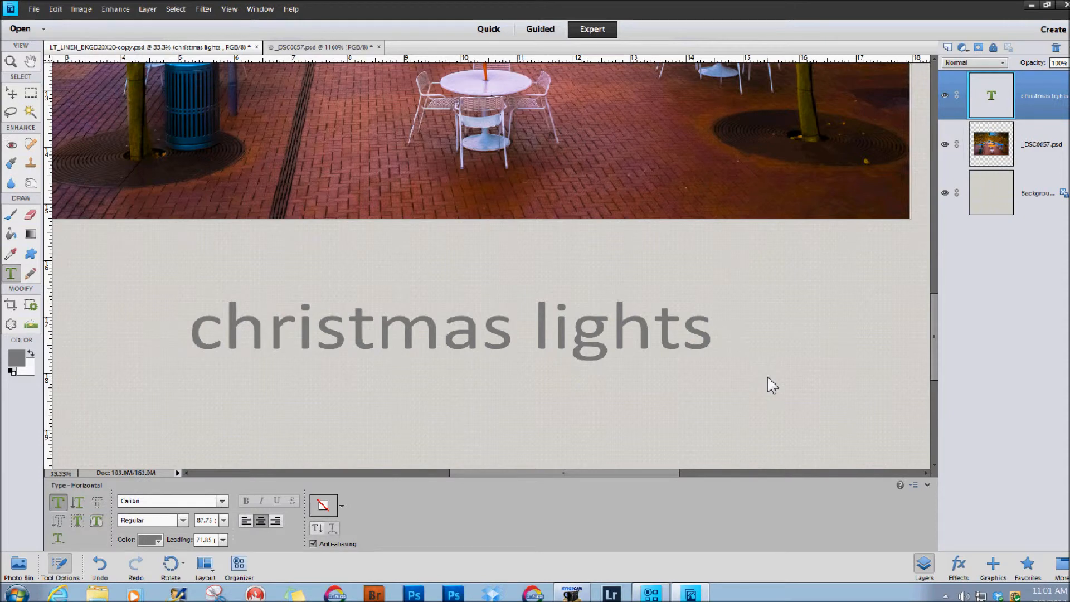
- Select the entire "christmas lights" text, close the edit without changes, and return to the Move tool
click(710, 348)
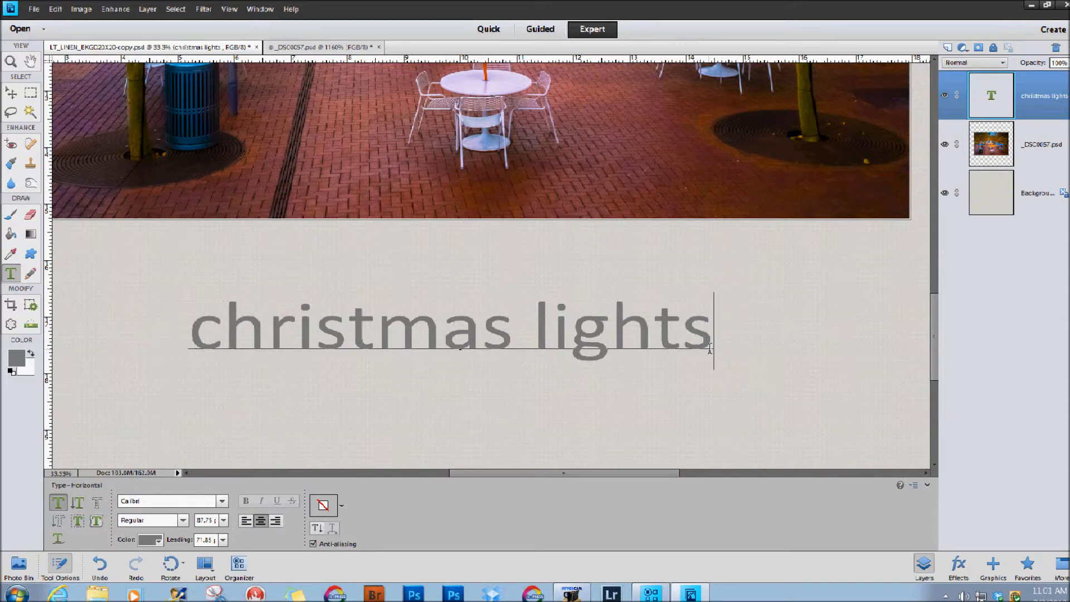
drag(710, 348, 199, 290)
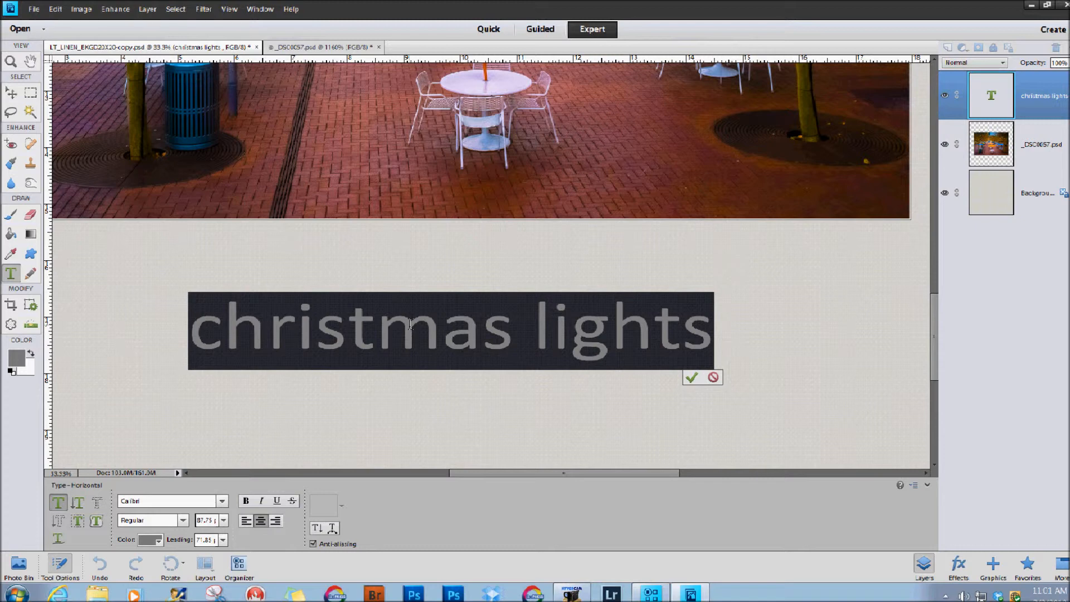
click(692, 377)
key(v)
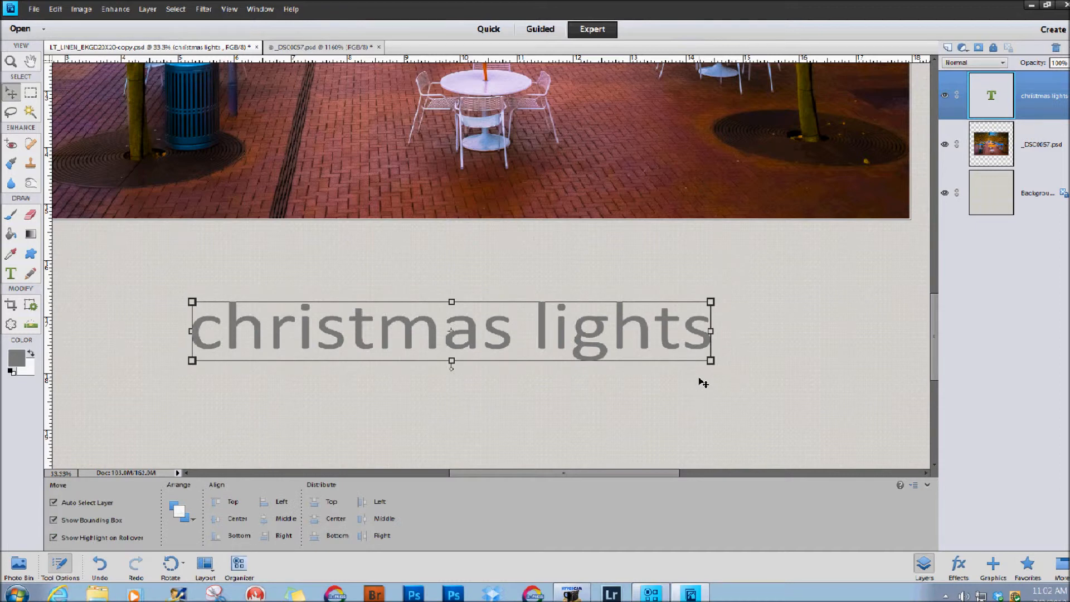